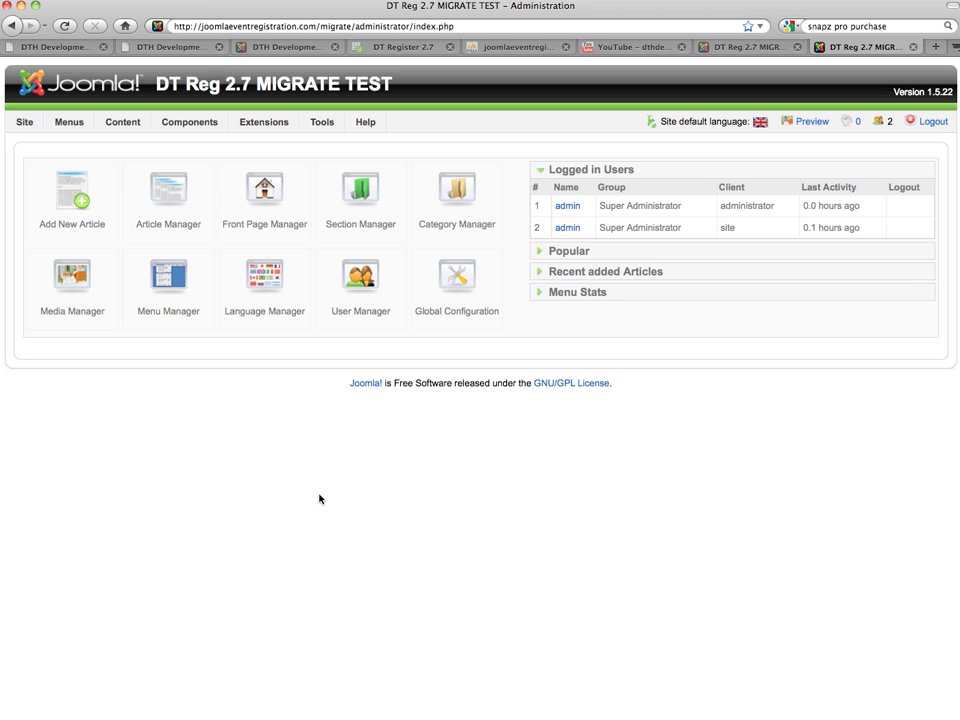
Open Extensions > Install/Uninstall and list installed components, showing DT Register 2.6.9c
{"action": "mouse_move", "coordinate": [243, 124]}
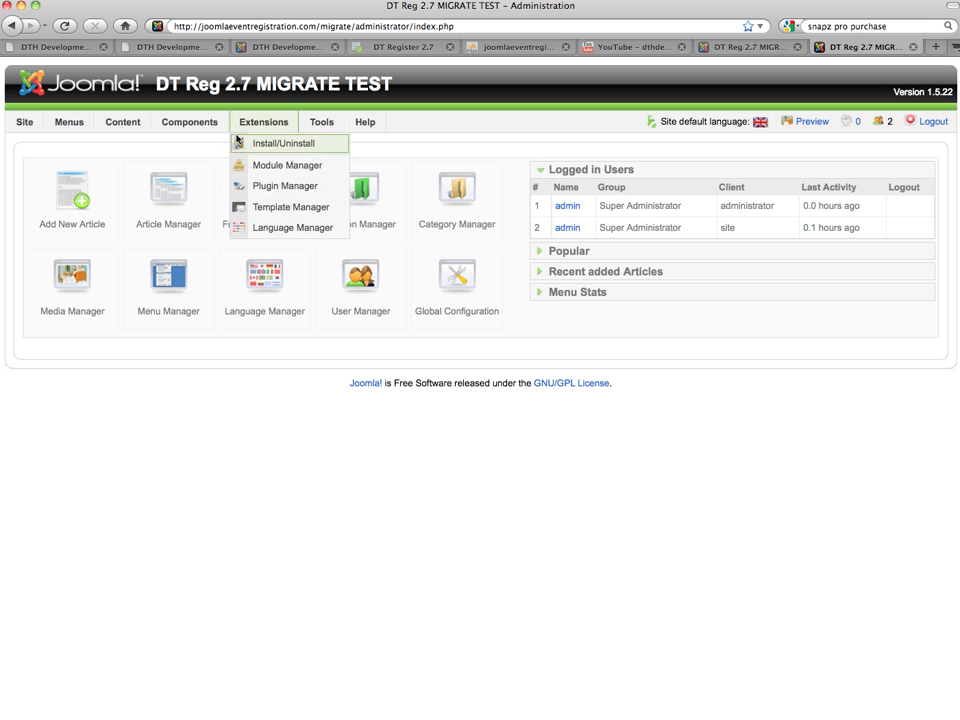
{"action": "left_click", "coordinate": [262, 145]}
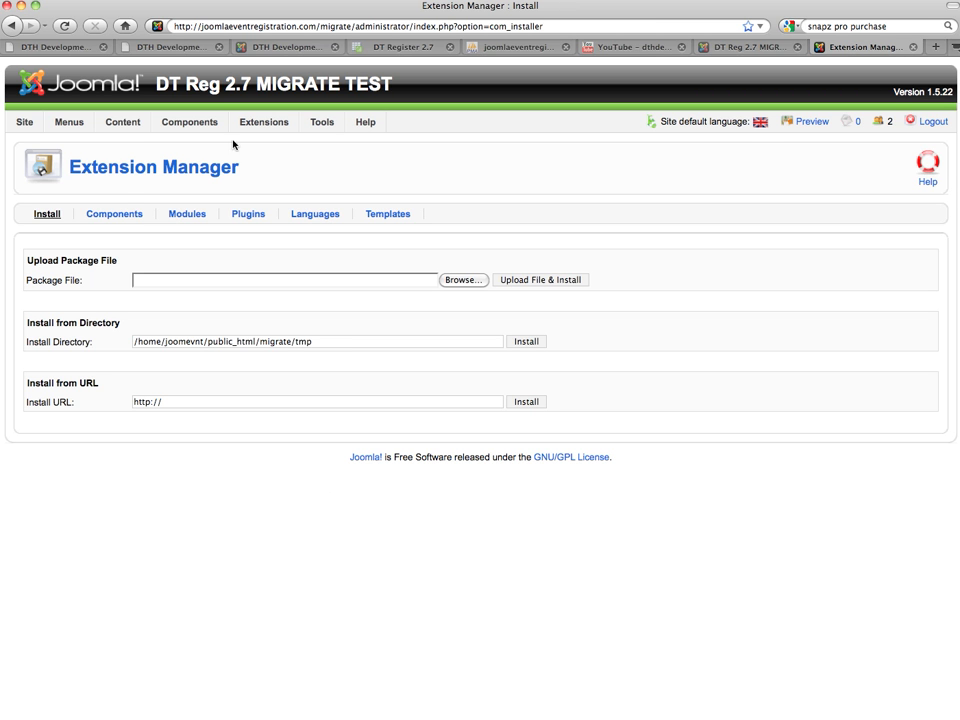
{"action": "left_click", "coordinate": [105, 215]}
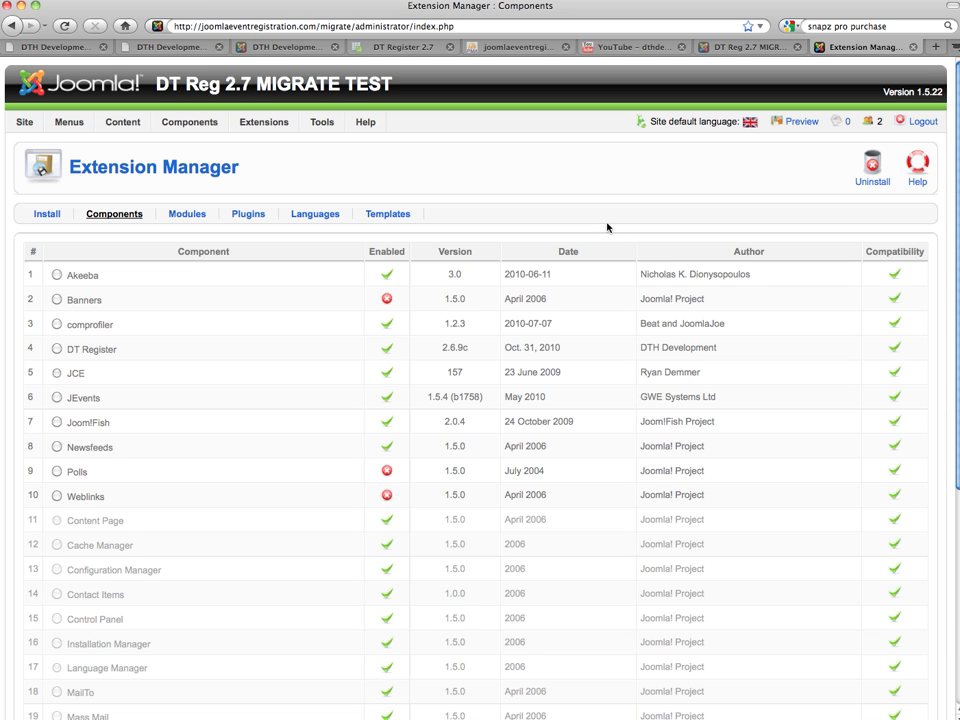
Uninstall the old DT Register 2.6.9c component
{"action": "left_click", "coordinate": [57, 348]}
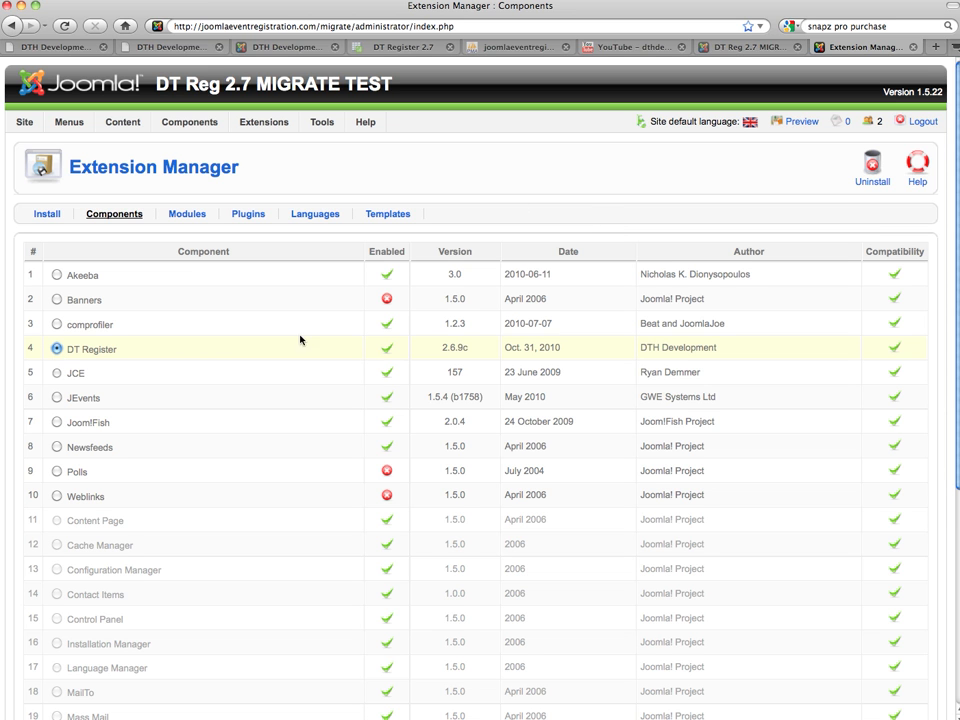
{"action": "left_click", "coordinate": [861, 184]}
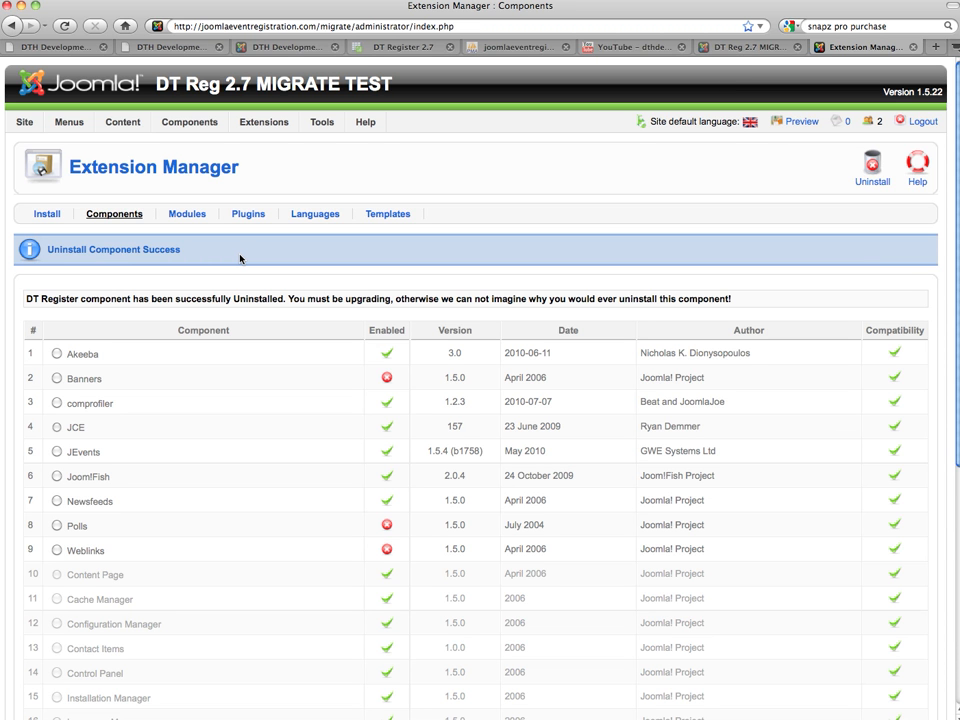
Choose DTRegister2_7_3_UNZIP/Joomla15x/com_dtregister2_7_3_J15.zip as the package file to upload
{"action": "left_click", "coordinate": [38, 215]}
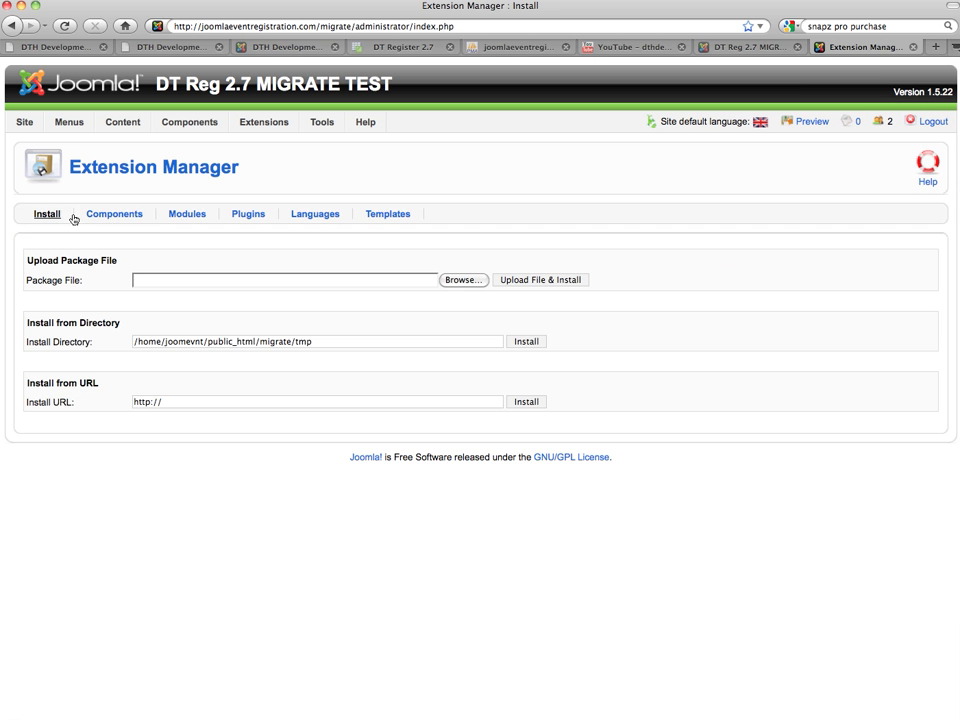
{"action": "left_click", "coordinate": [466, 283]}
{"action": "left_click", "coordinate": [465, 116]}
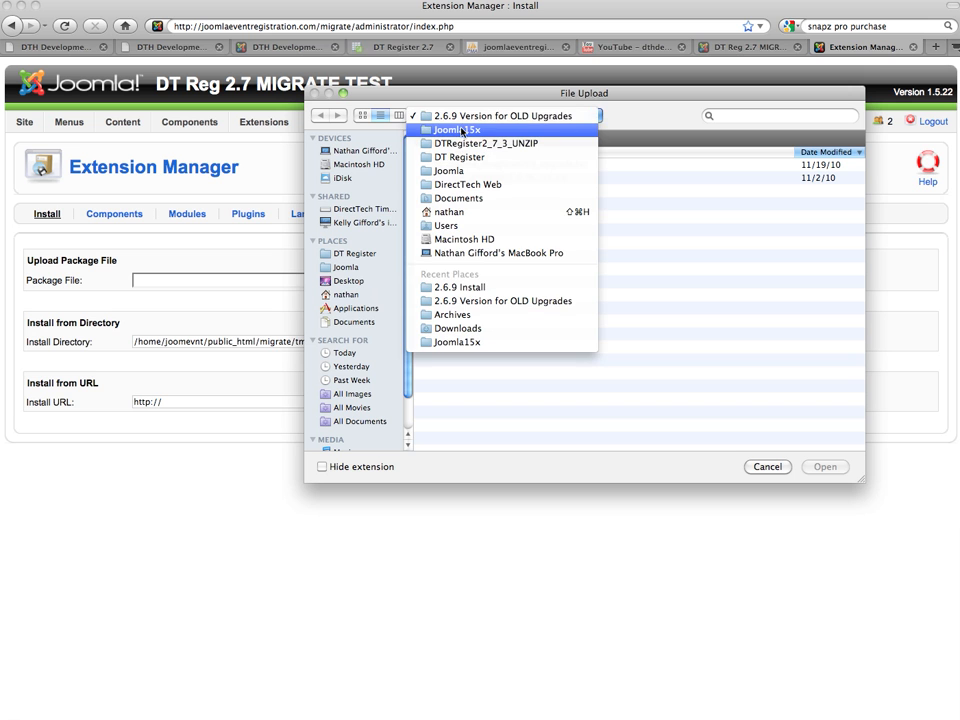
{"action": "left_click", "coordinate": [465, 143]}
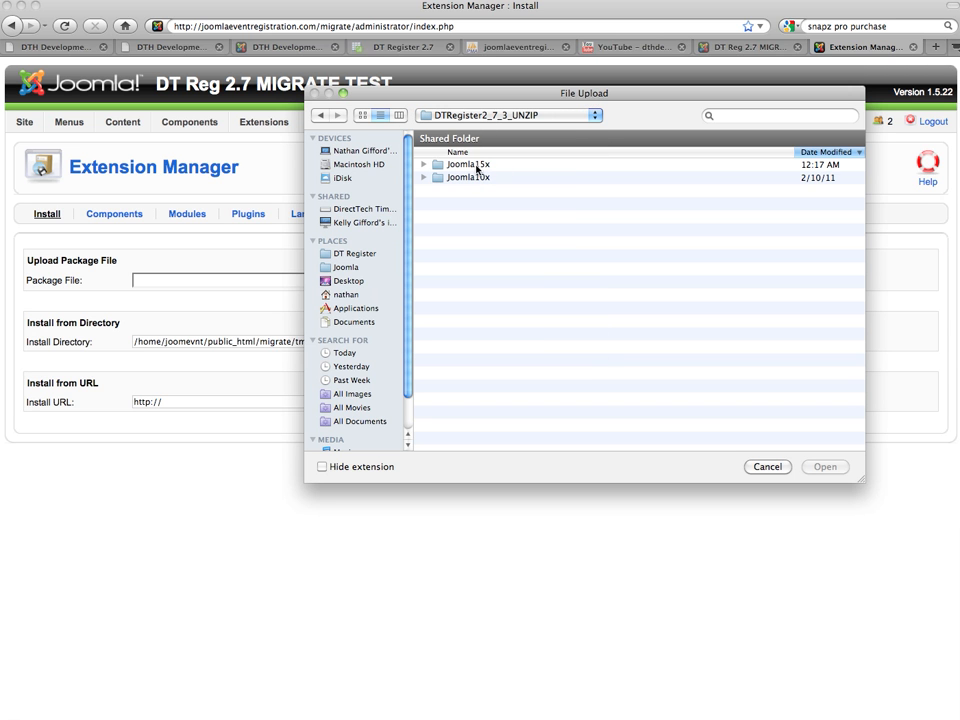
{"action": "double_click", "coordinate": [478, 165]}
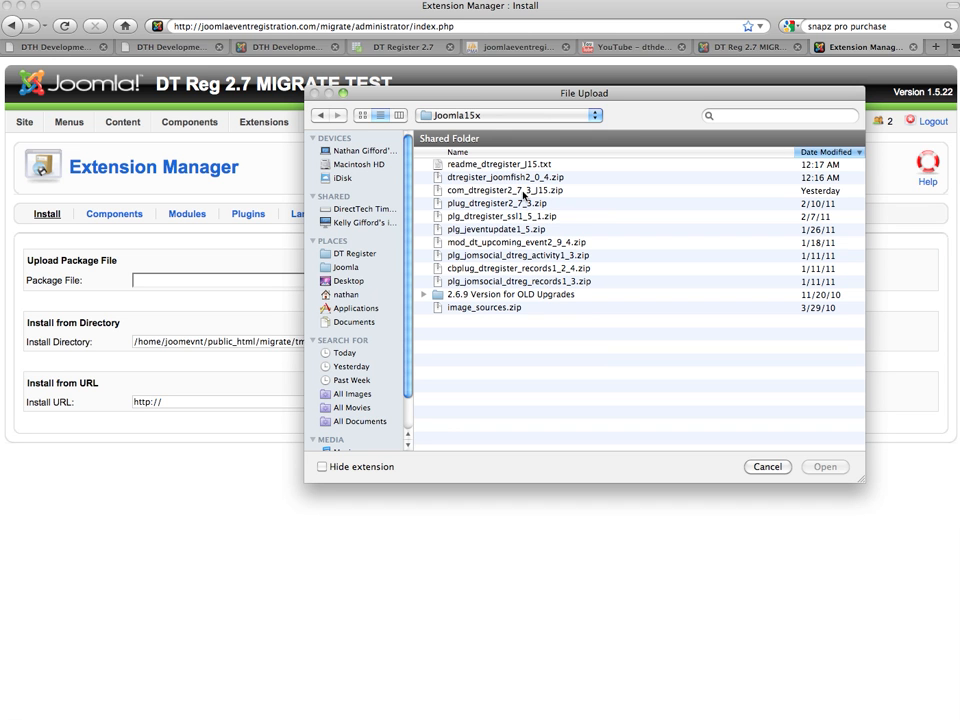
{"action": "left_click", "coordinate": [484, 190]}
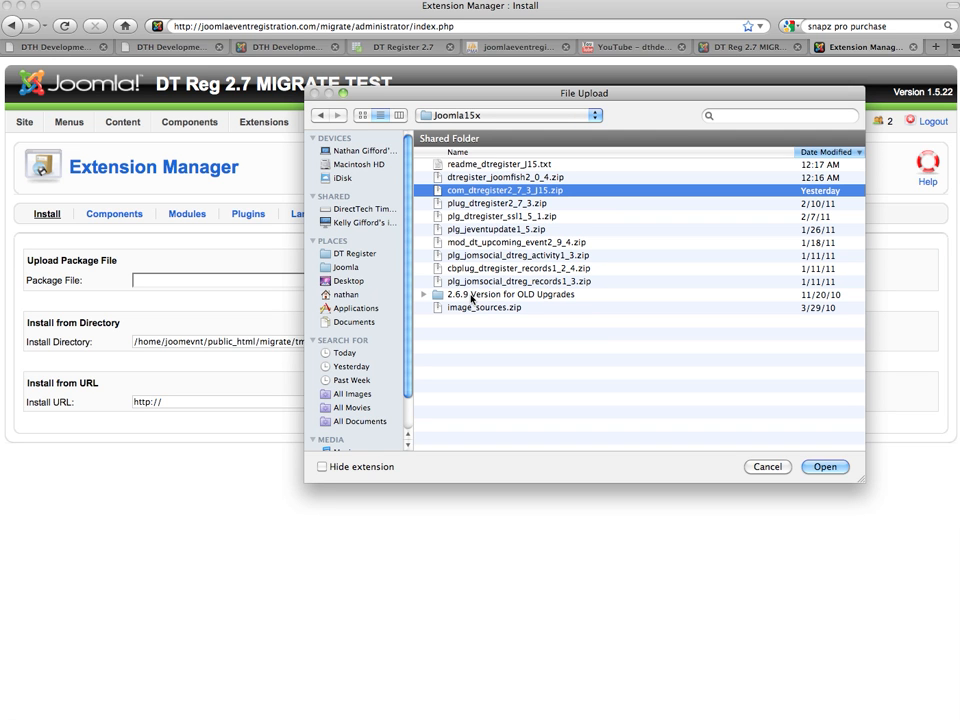
{"action": "double_click", "coordinate": [498, 190]}
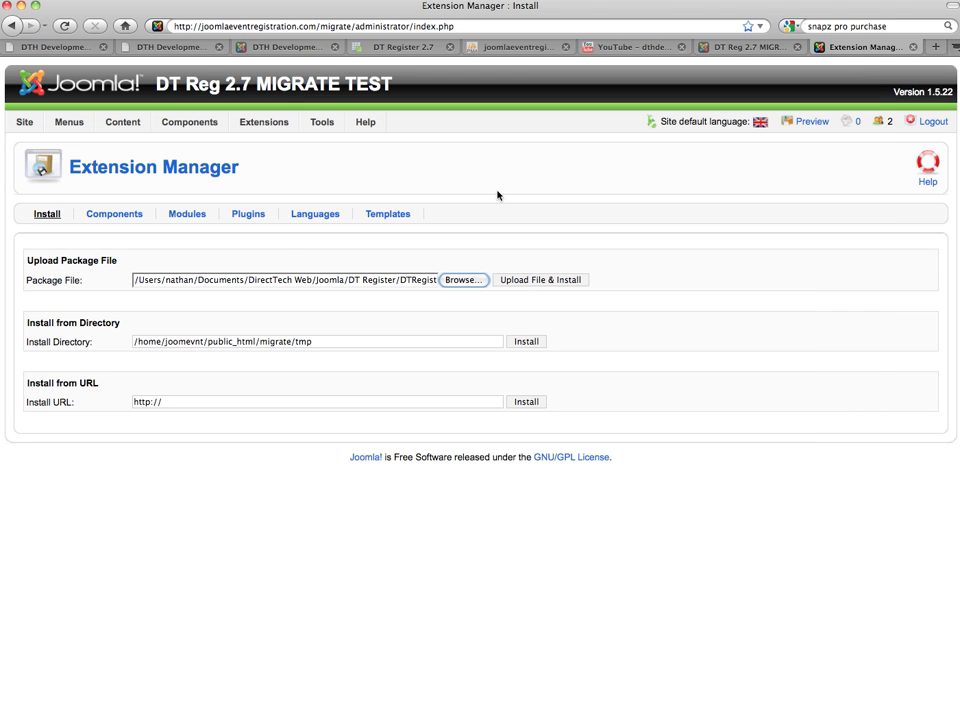
Upload and install the com_dtregister2_7_3_J15.zip package
{"action": "left_click", "coordinate": [530, 280]}
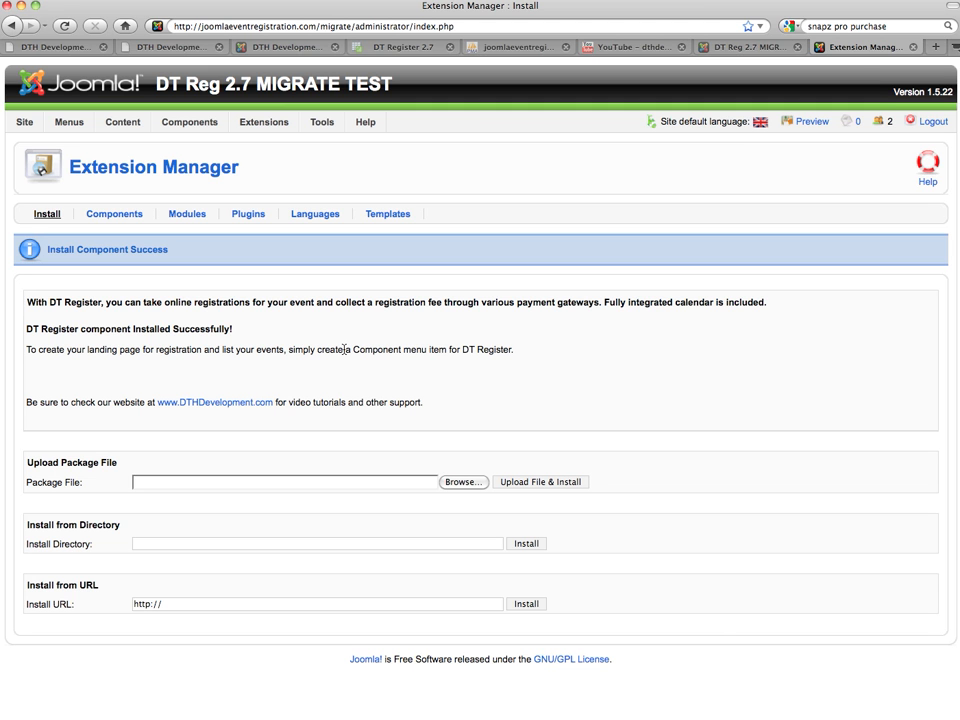
Open Help > System Info on its PHP Information tab
{"action": "mouse_move", "coordinate": [329, 118]}
{"action": "mouse_move", "coordinate": [367, 125]}
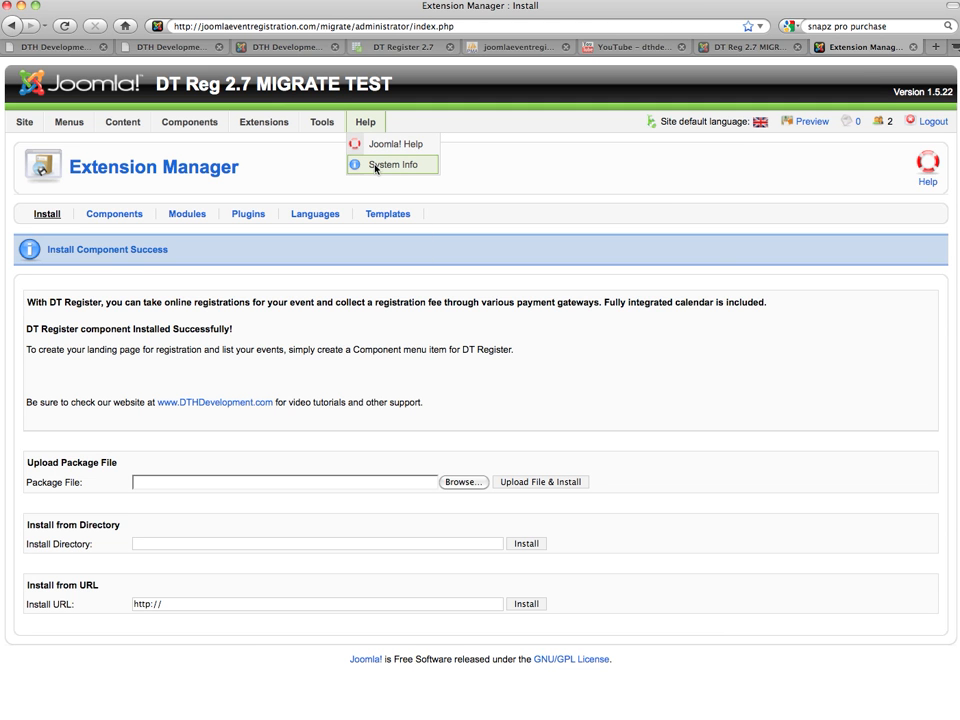
{"action": "left_click", "coordinate": [375, 166]}
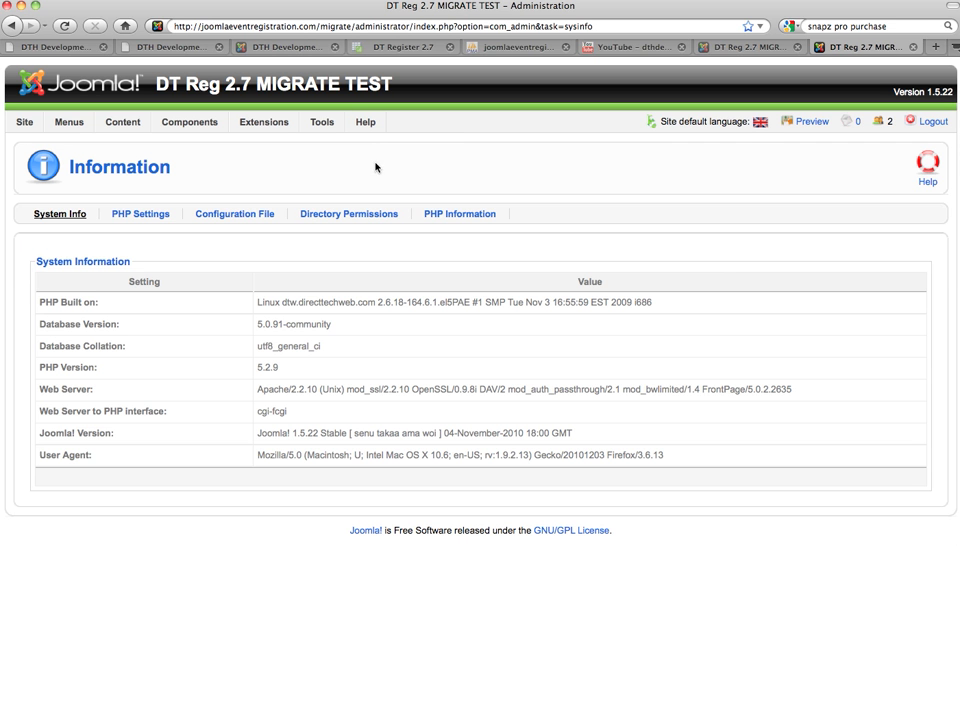
{"action": "left_click", "coordinate": [457, 214]}
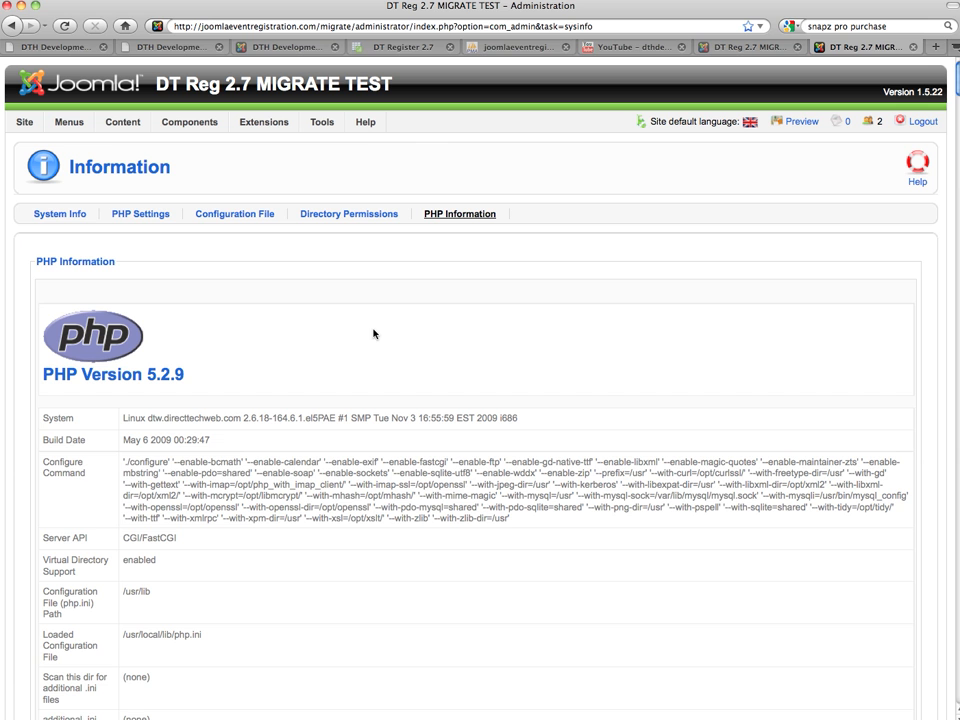
Search the PHP settings for upload_max_filesize, which reads 72M
{"action": "key", "text": "super+f"}
{"action": "type", "text": "m"}
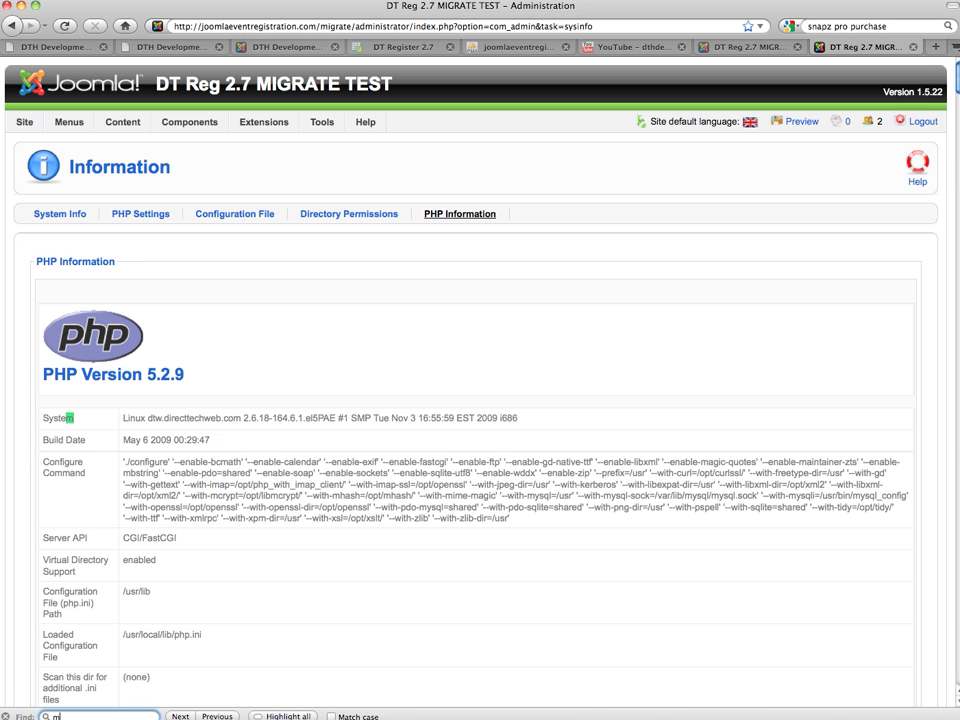
{"action": "key", "text": "BackSpace"}
{"action": "type", "text": "upload"}
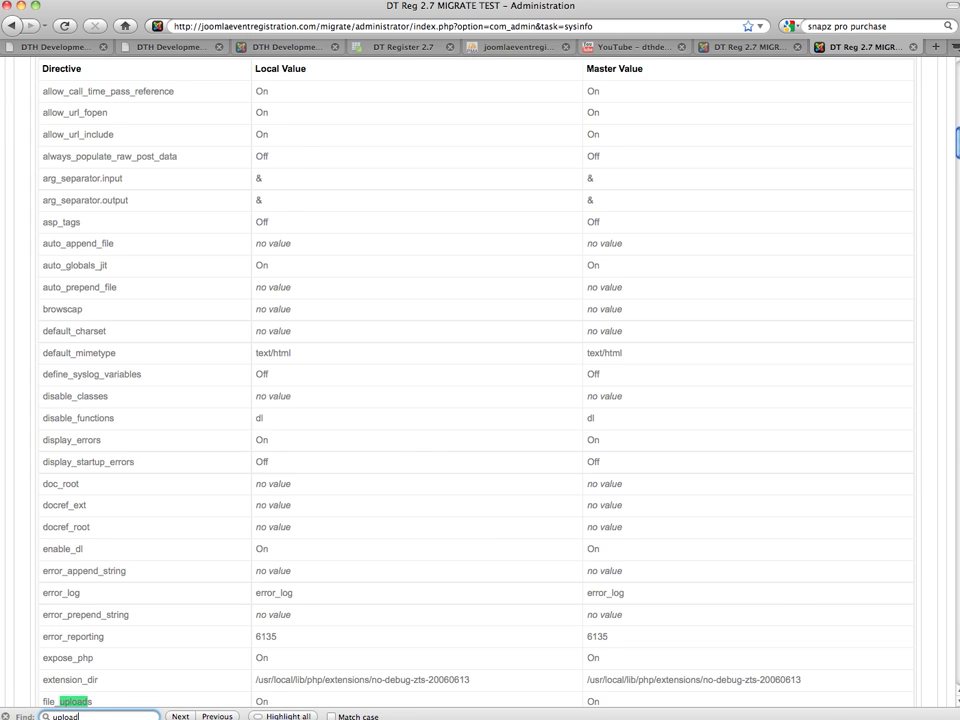
{"action": "type", "text": "_max_fil"}
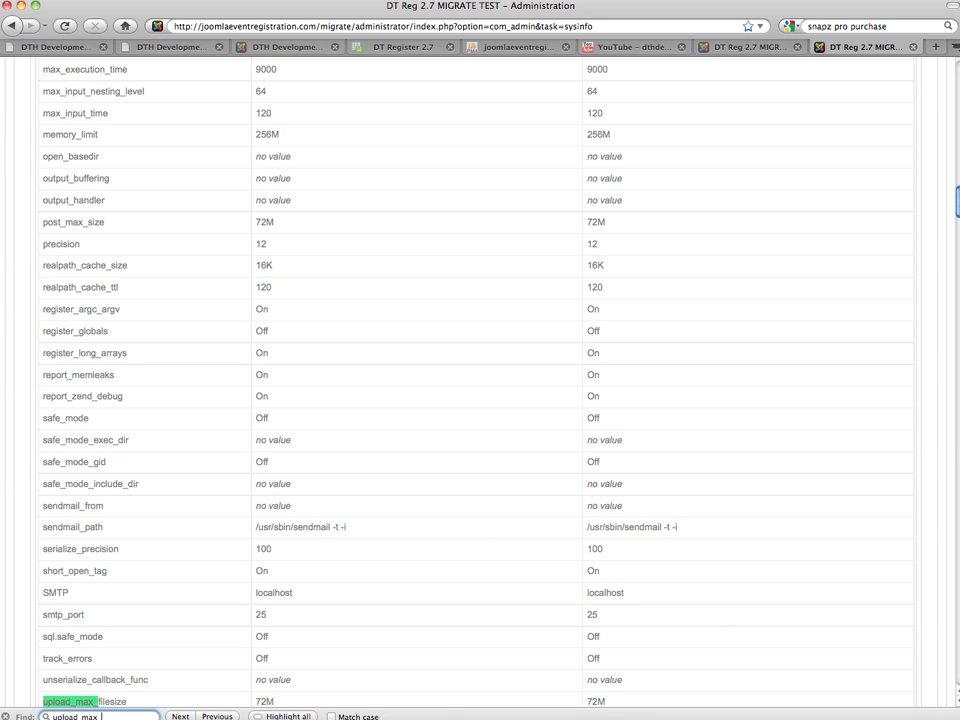
{"action": "type", "text": "e"}
{"action": "scroll", "coordinate": [400, 320], "scroll_direction": "down", "scroll_amount": 4}
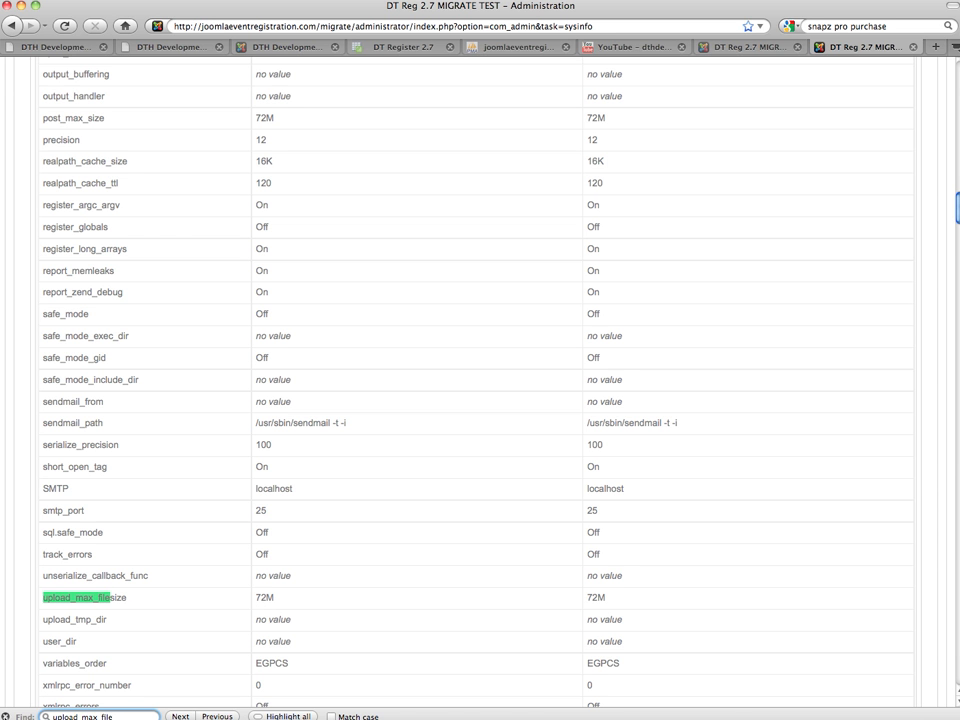
{"action": "scroll", "coordinate": [242, 588], "scroll_direction": "up", "scroll_amount": 10}
{"action": "scroll", "coordinate": [242, 588], "scroll_direction": "up", "scroll_amount": 15}
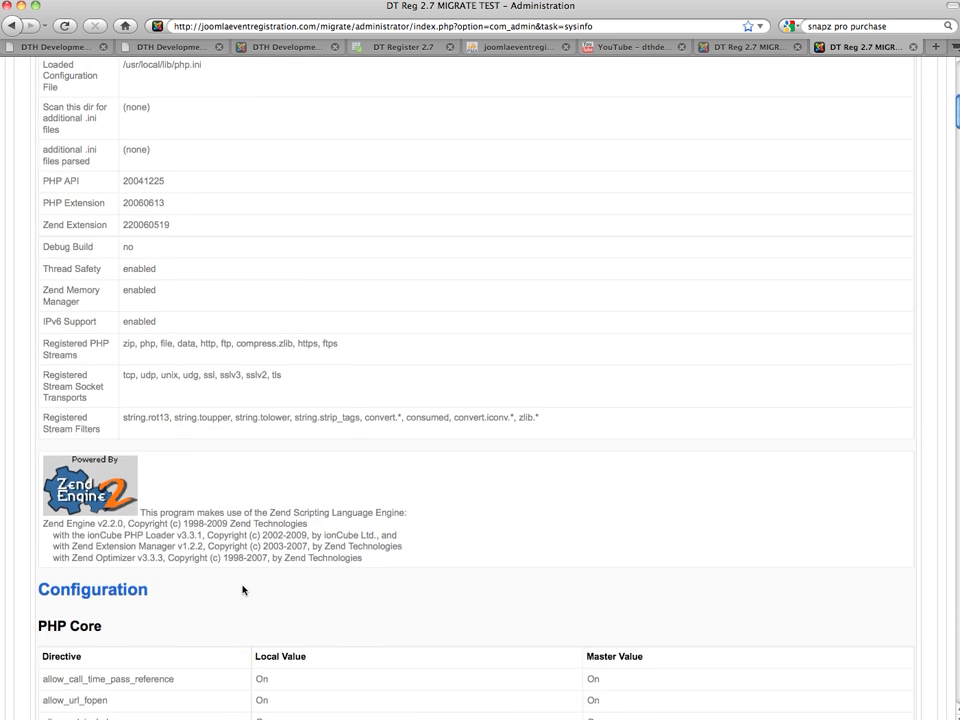
Recheck the installed components list, where DT Register now shows version 2.7.3
{"action": "mouse_move", "coordinate": [259, 130]}
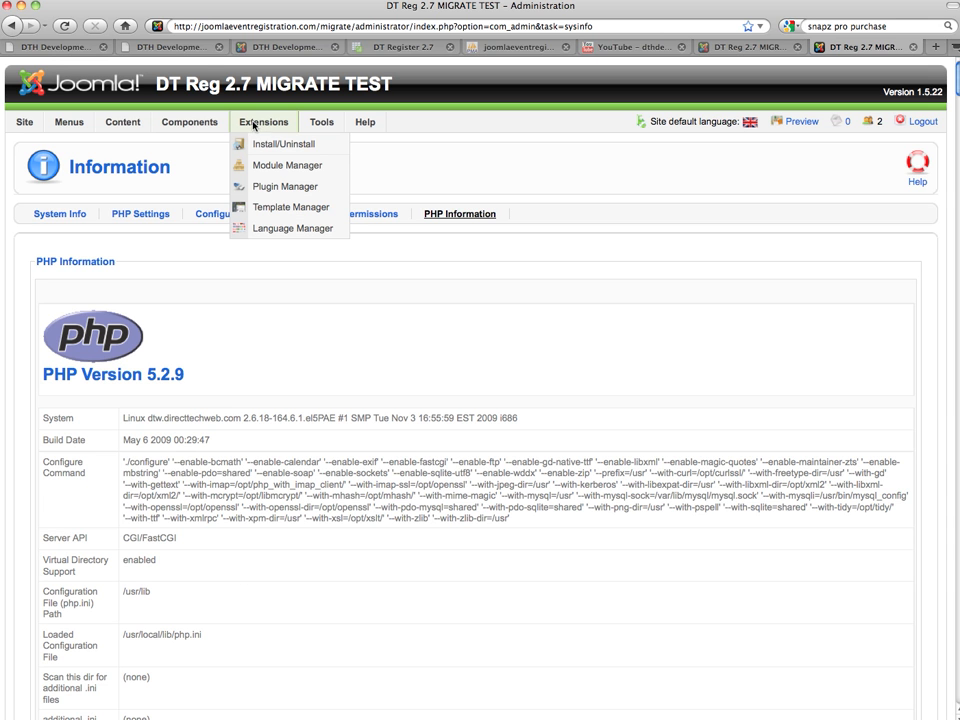
{"action": "left_click", "coordinate": [263, 145]}
{"action": "left_click", "coordinate": [116, 215]}
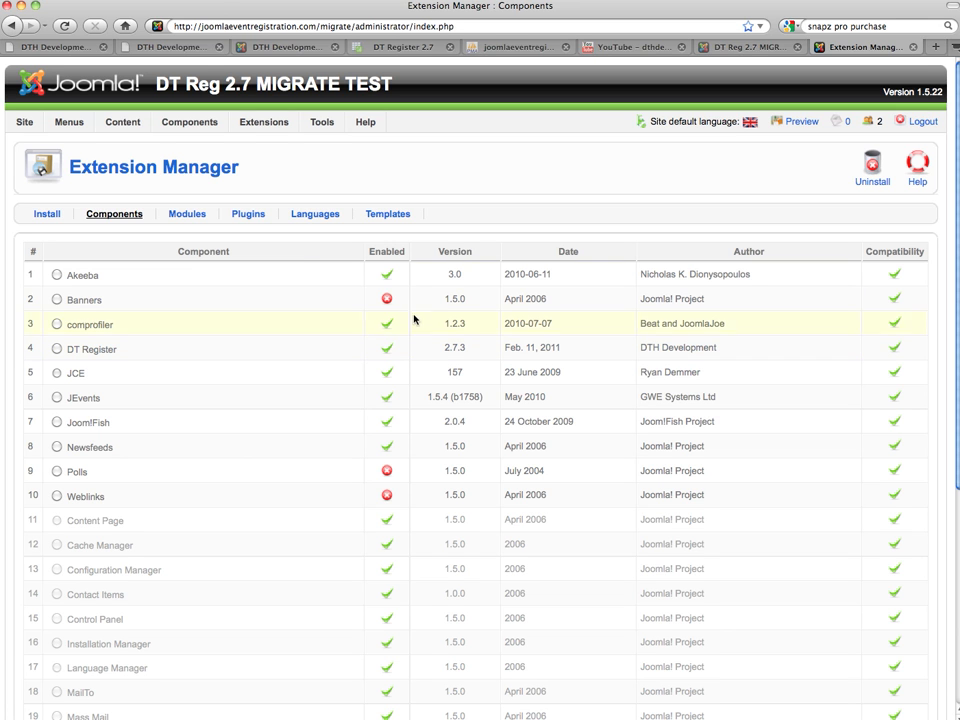
{"action": "mouse_move", "coordinate": [190, 123]}
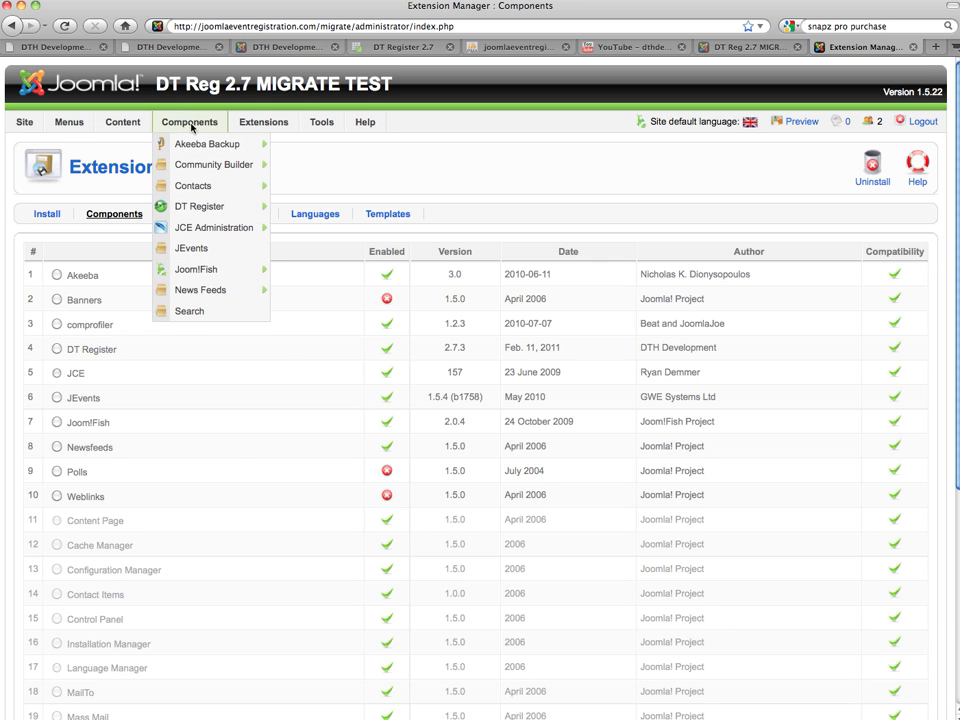
Open Components > DT Register to see its control panel at version 2.7.3
{"action": "left_click", "coordinate": [198, 210]}
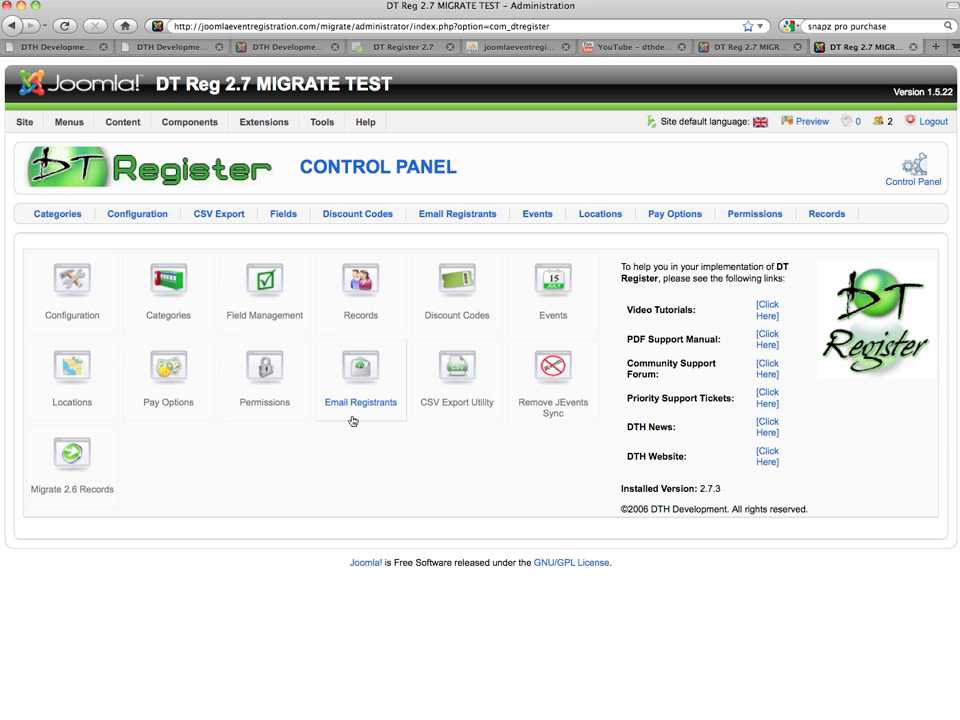
{"action": "left_click", "coordinate": [353, 304]}
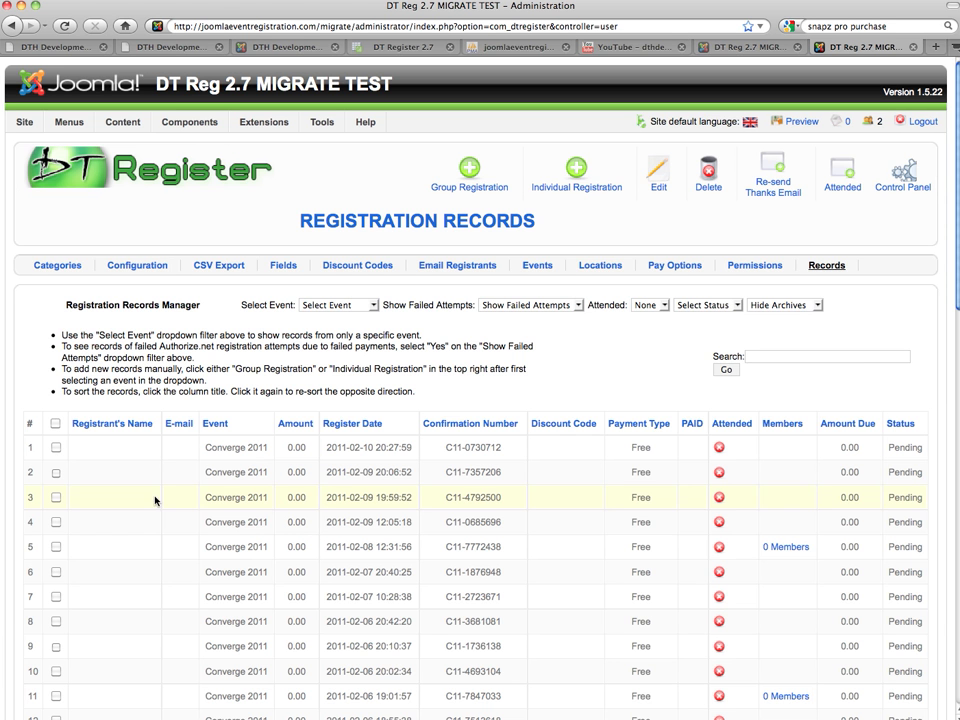
{"action": "scroll", "coordinate": [141, 519], "scroll_direction": "down", "scroll_amount": 4}
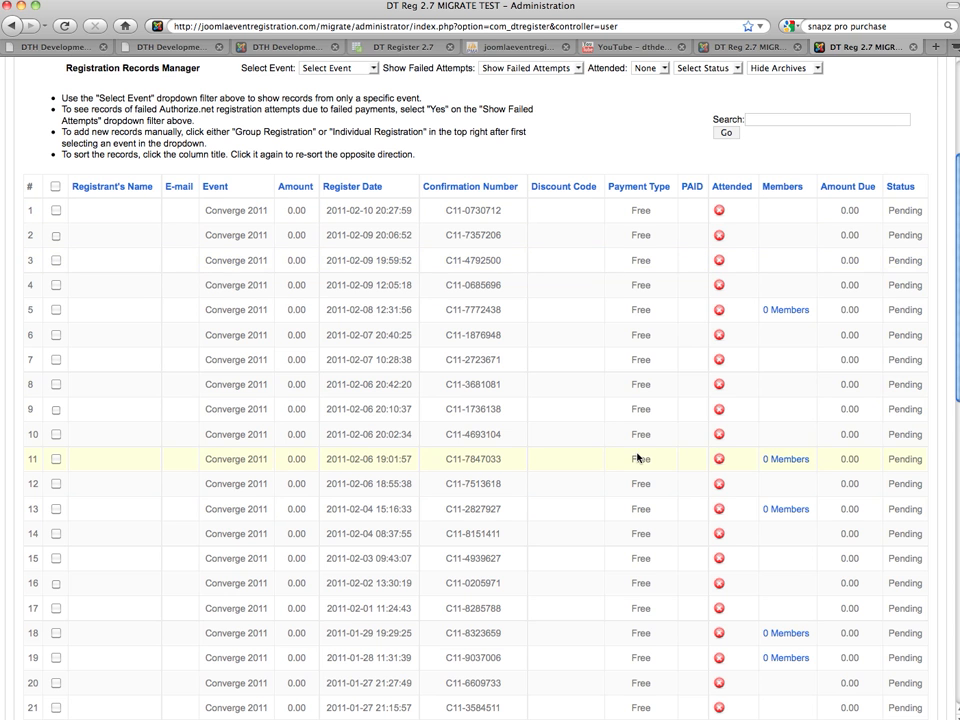
{"action": "scroll", "coordinate": [637, 457], "scroll_direction": "up", "scroll_amount": 5}
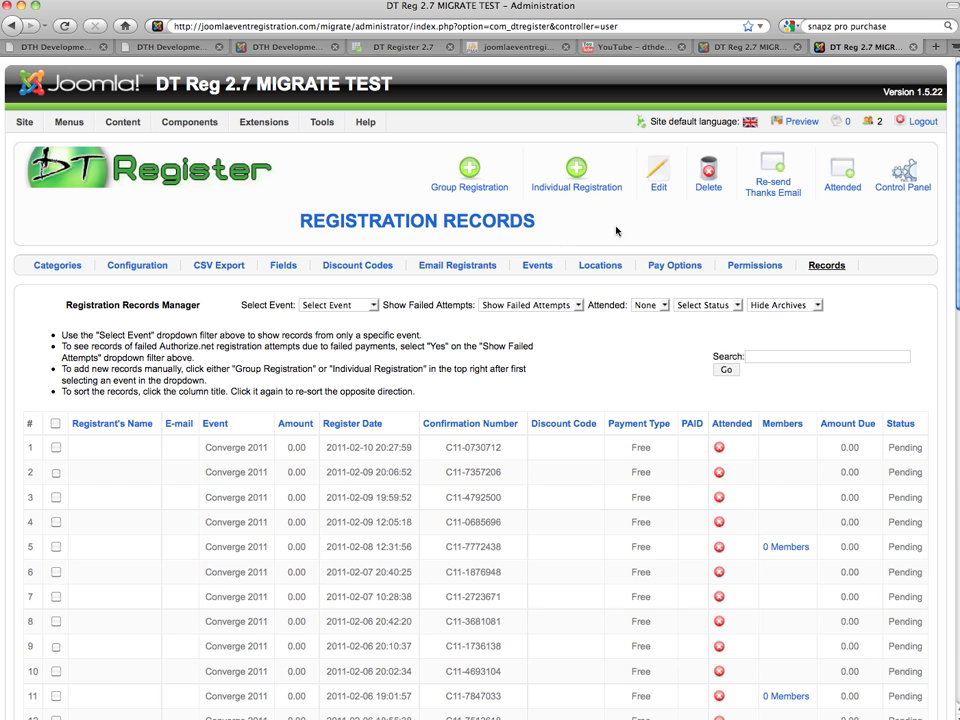
{"action": "left_click", "coordinate": [918, 174]}
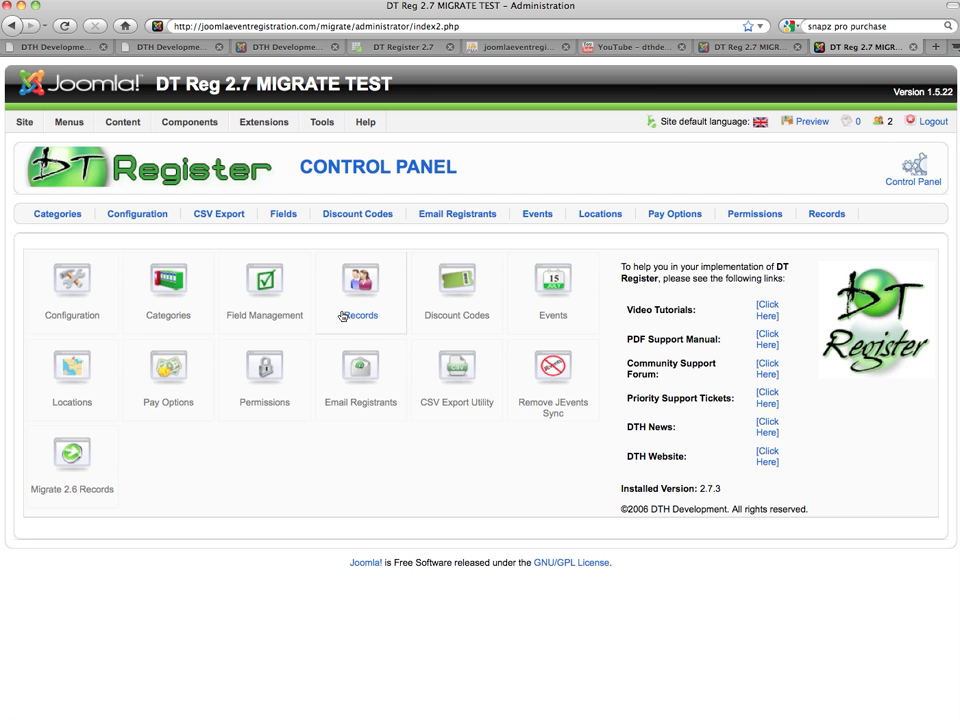
Run Migrate 2.6 Records and process the migration successfully
{"action": "left_click", "coordinate": [84, 465]}
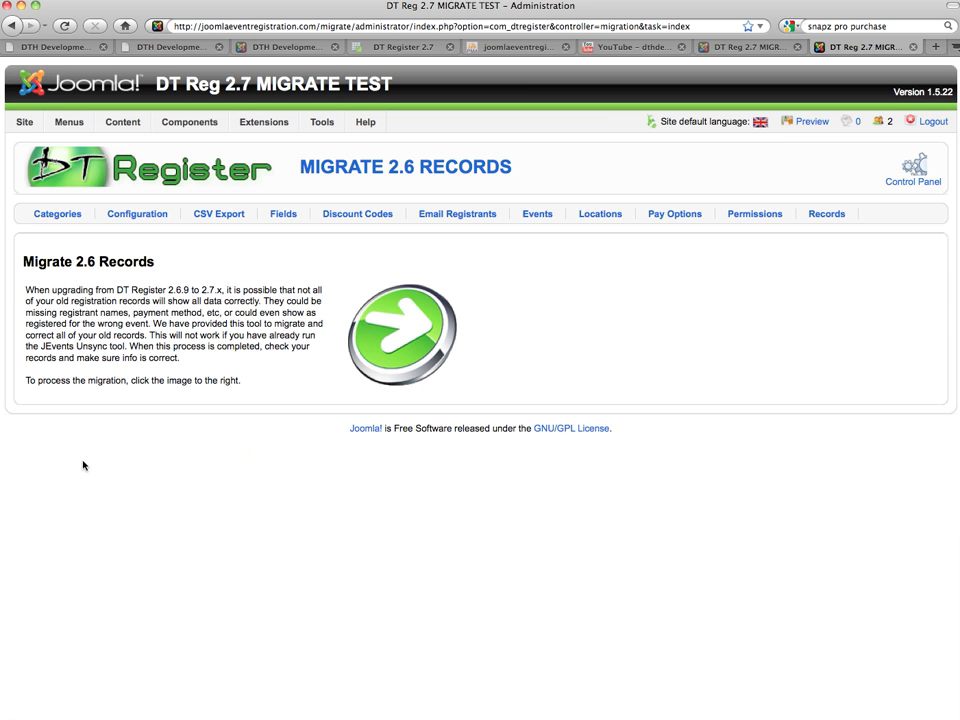
{"action": "left_click", "coordinate": [395, 343]}
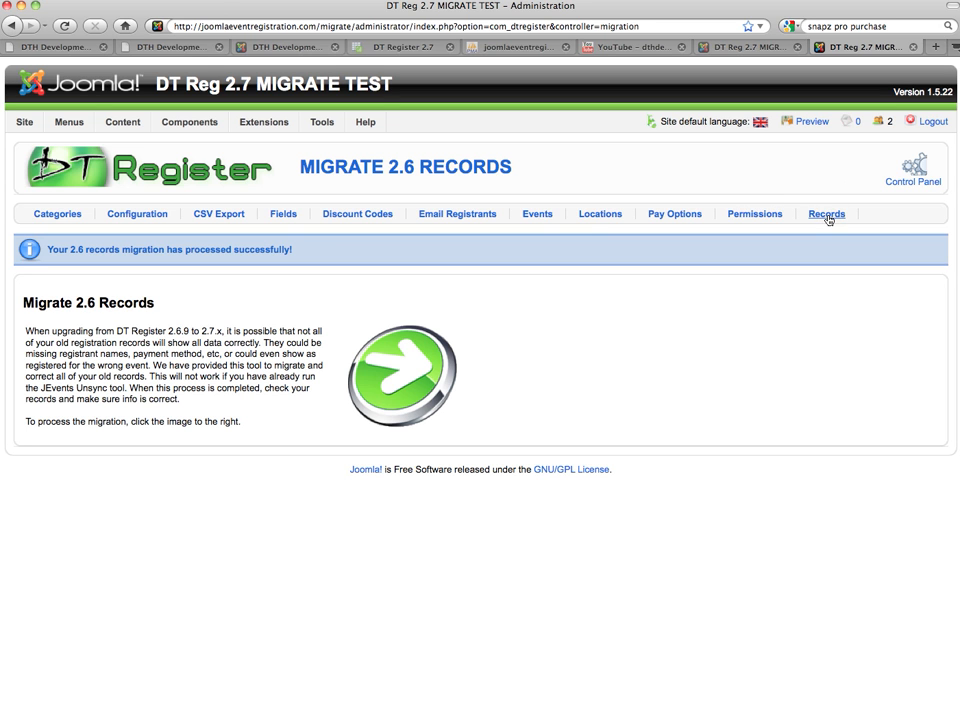
Review the Events list and the migrated Converge 2011 registration records with amounts and payment types
{"action": "left_click", "coordinate": [537, 217]}
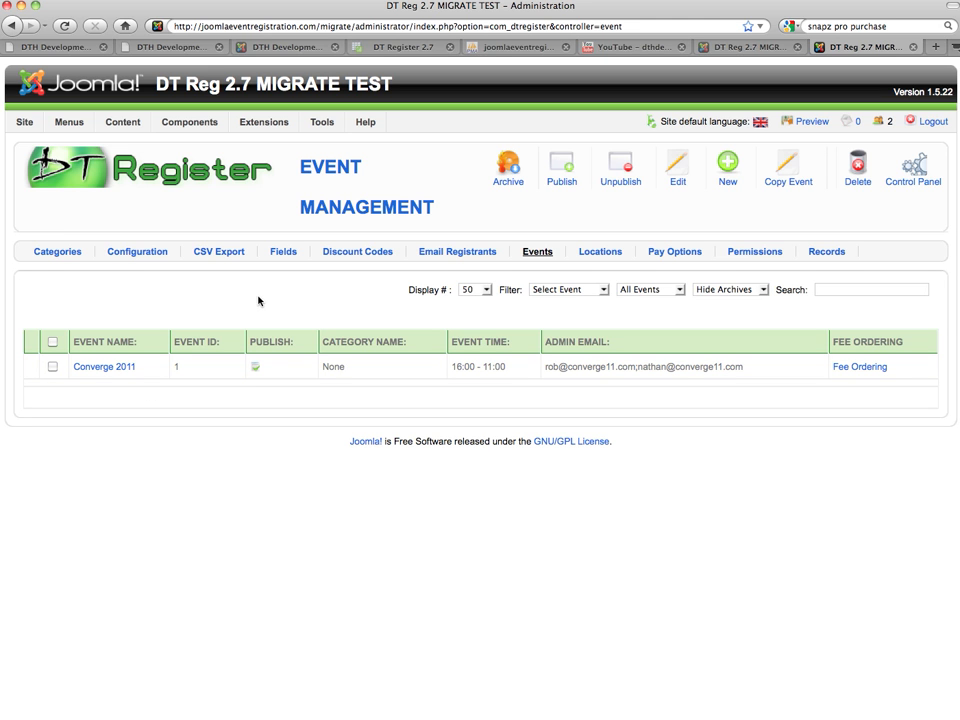
{"action": "left_click", "coordinate": [822, 253]}
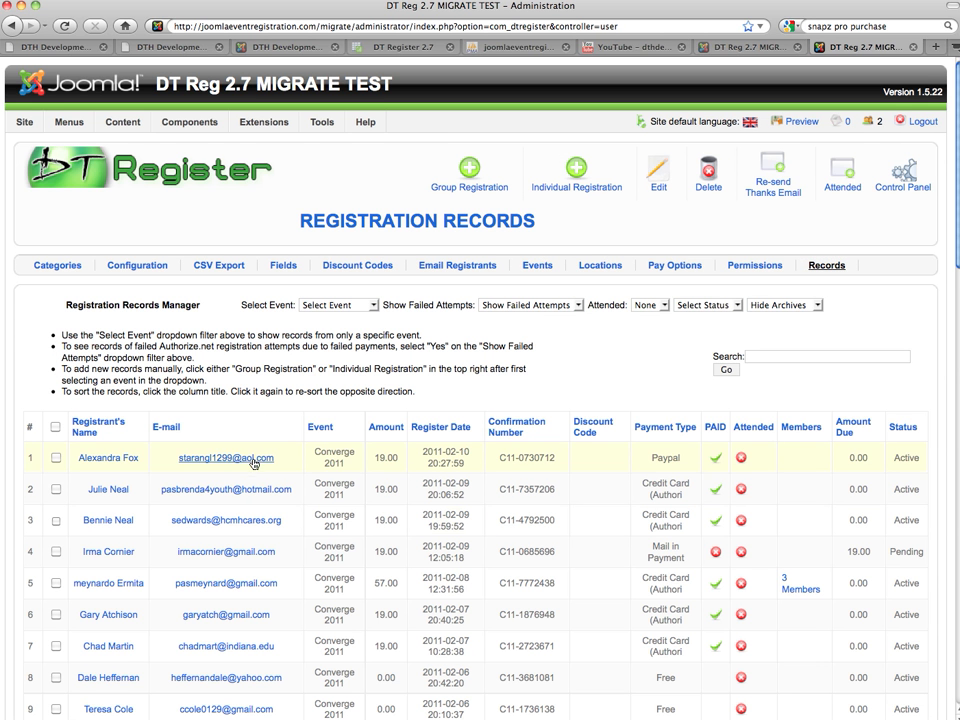
{"action": "scroll", "coordinate": [255, 463], "scroll_direction": "down", "scroll_amount": 5}
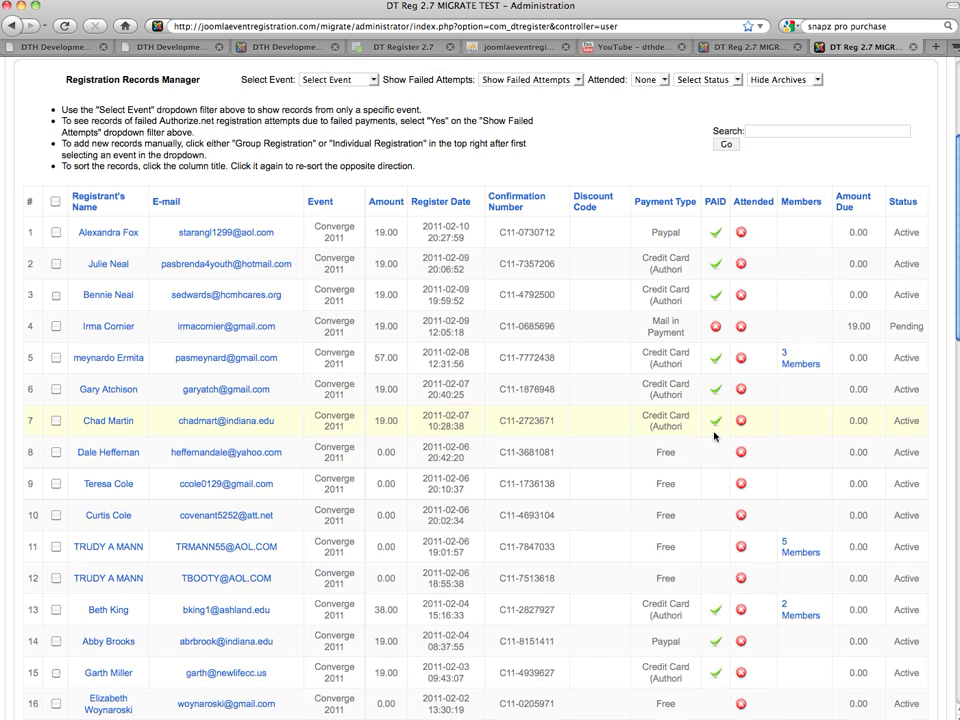
{"action": "scroll", "coordinate": [715, 435], "scroll_direction": "up", "scroll_amount": 4}
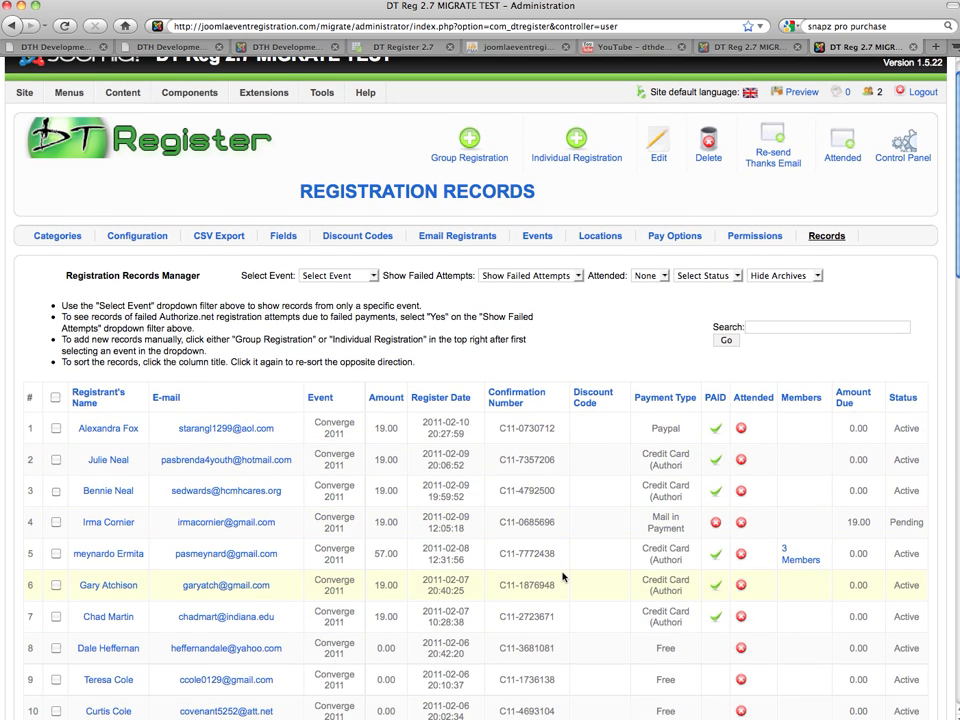
{"action": "scroll", "coordinate": [563, 577], "scroll_direction": "up", "scroll_amount": 1}
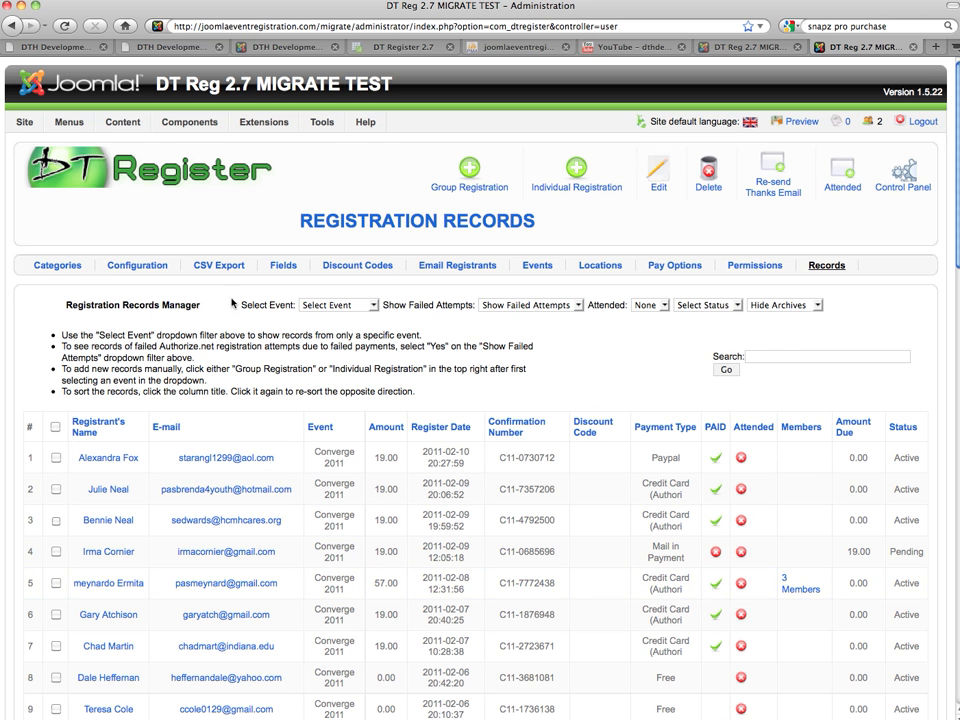
Open DT Register's Categories page to confirm no categories are listed
{"action": "left_click", "coordinate": [59, 268]}
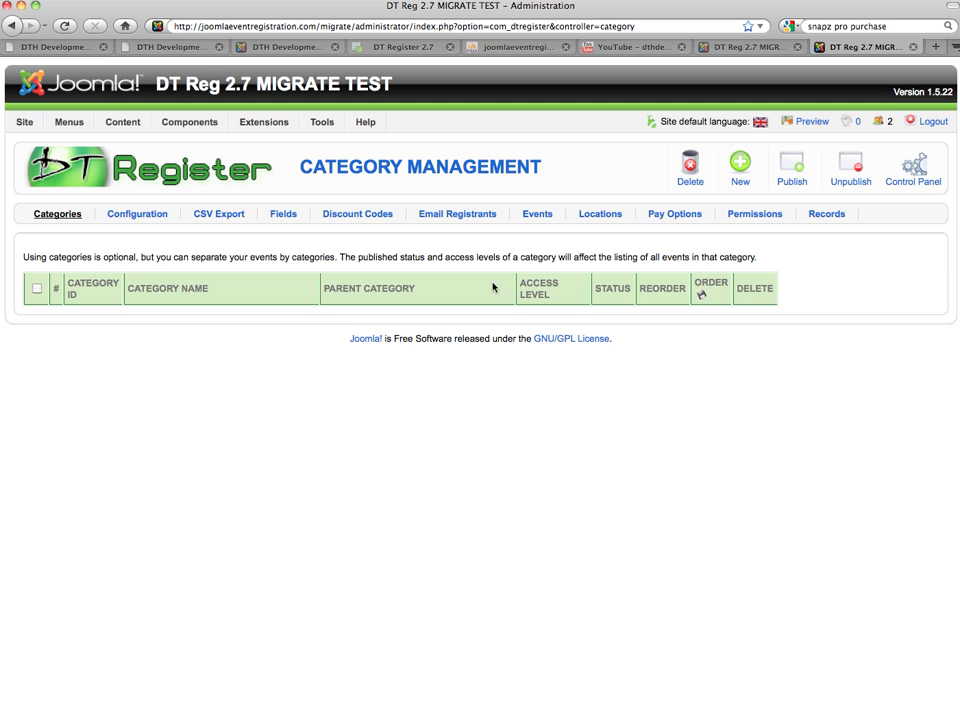
Open DT Register's Configuration page and look over its general settings
{"action": "left_click", "coordinate": [148, 216]}
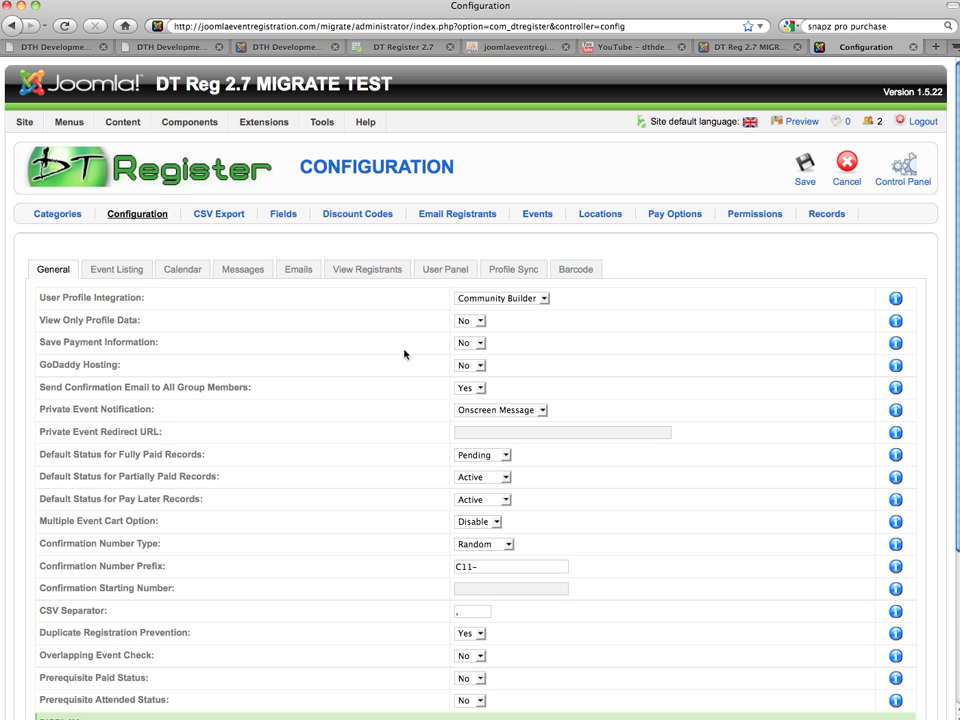
{"action": "scroll", "coordinate": [402, 645], "scroll_direction": "down", "scroll_amount": 2}
{"action": "scroll", "coordinate": [404, 632], "scroll_direction": "down", "scroll_amount": 5}
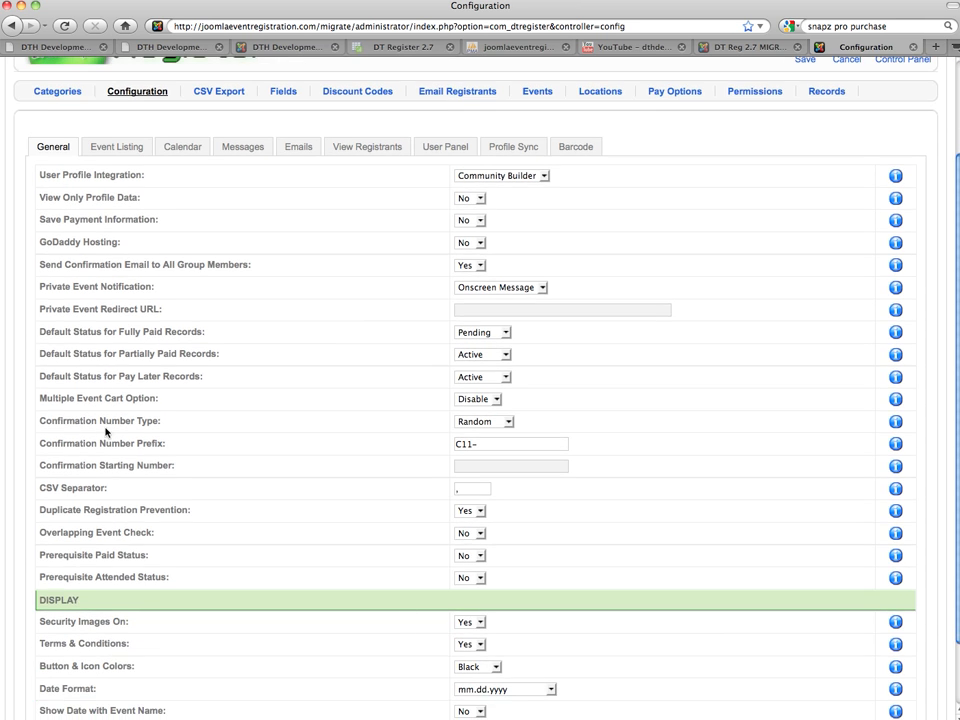
{"action": "left_click_drag", "start_coordinate": [88, 399], "coordinate": [161, 377]}
{"action": "left_click", "coordinate": [165, 411]}
{"action": "scroll", "coordinate": [166, 409], "scroll_direction": "up", "scroll_amount": 1}
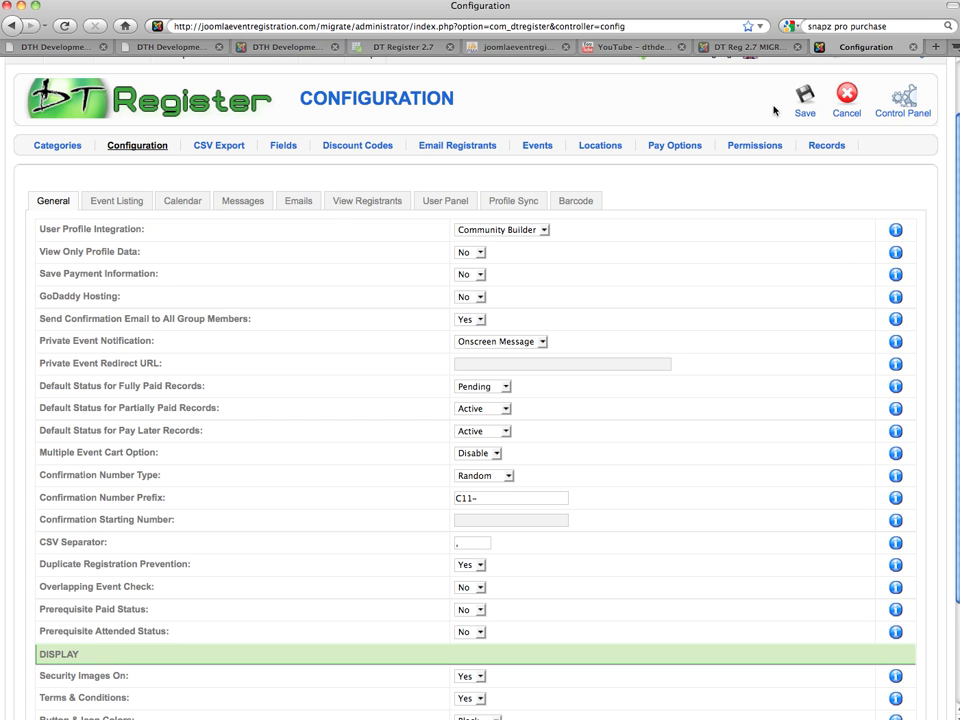
{"action": "scroll", "coordinate": [796, 108], "scroll_direction": "up", "scroll_amount": 2}
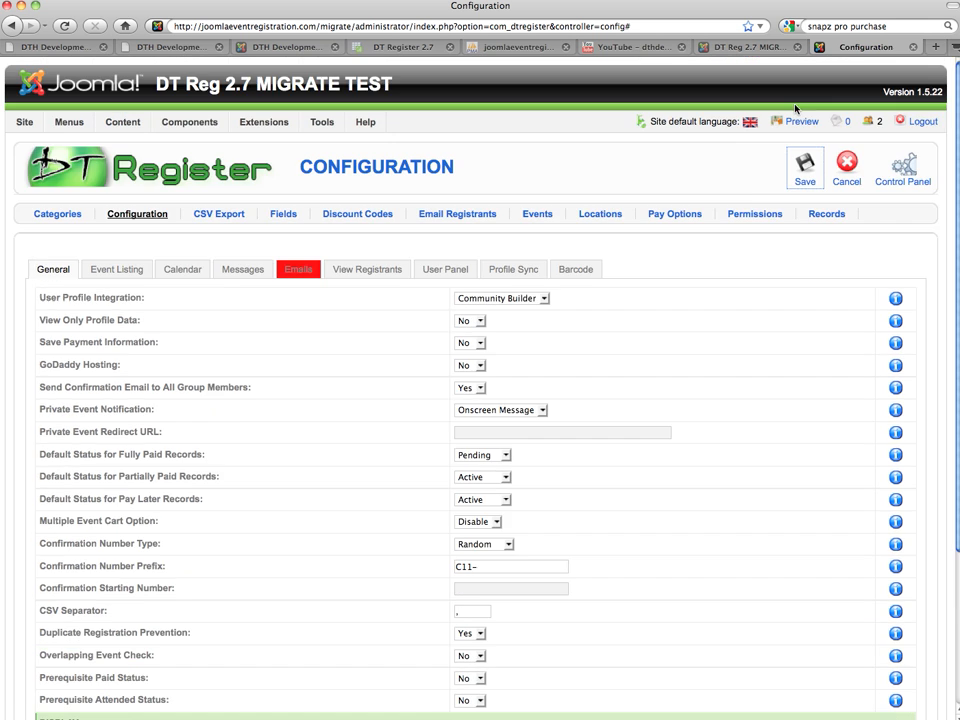
In the email settings, set From Name to 'DT Test' and enter the sender e-mail address
{"action": "left_click", "coordinate": [307, 278]}
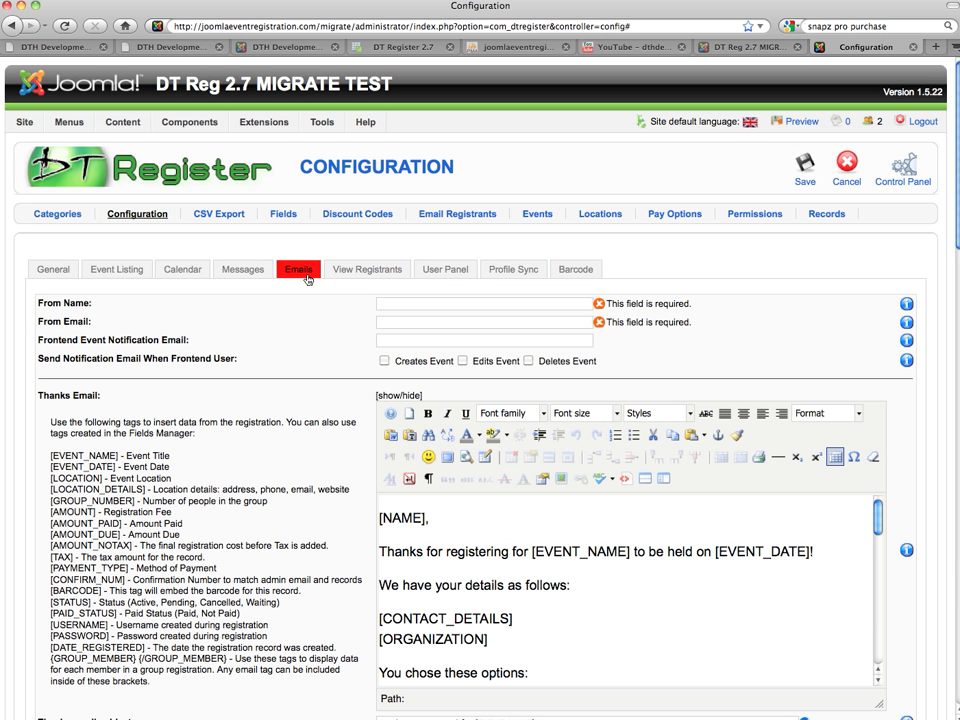
{"action": "left_click_drag", "start_coordinate": [690, 303], "coordinate": [606, 304]}
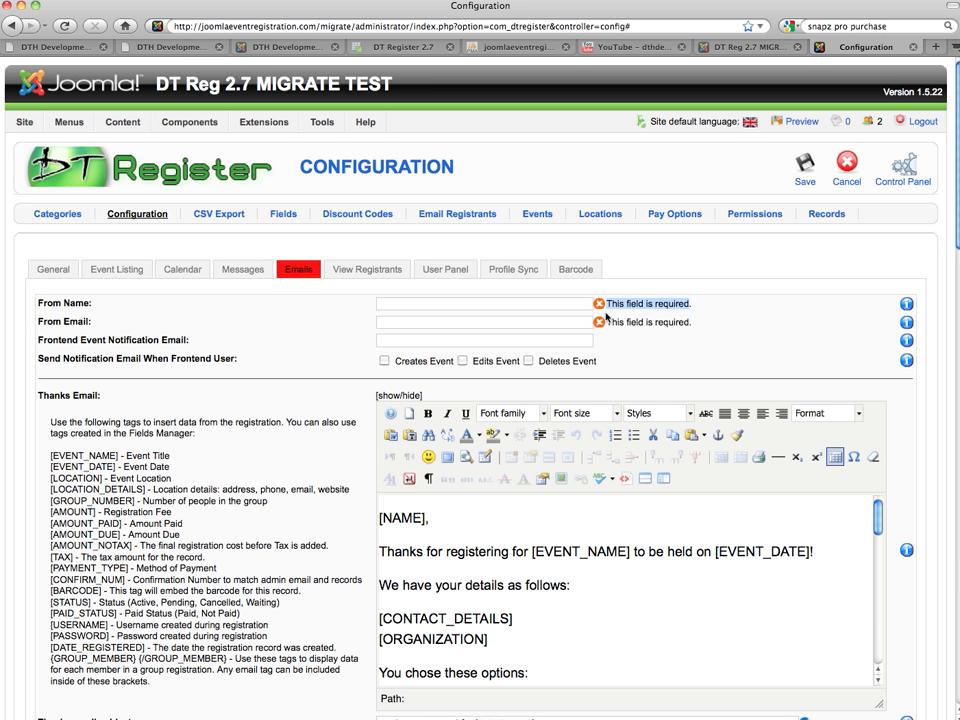
{"action": "left_click", "coordinate": [456, 302]}
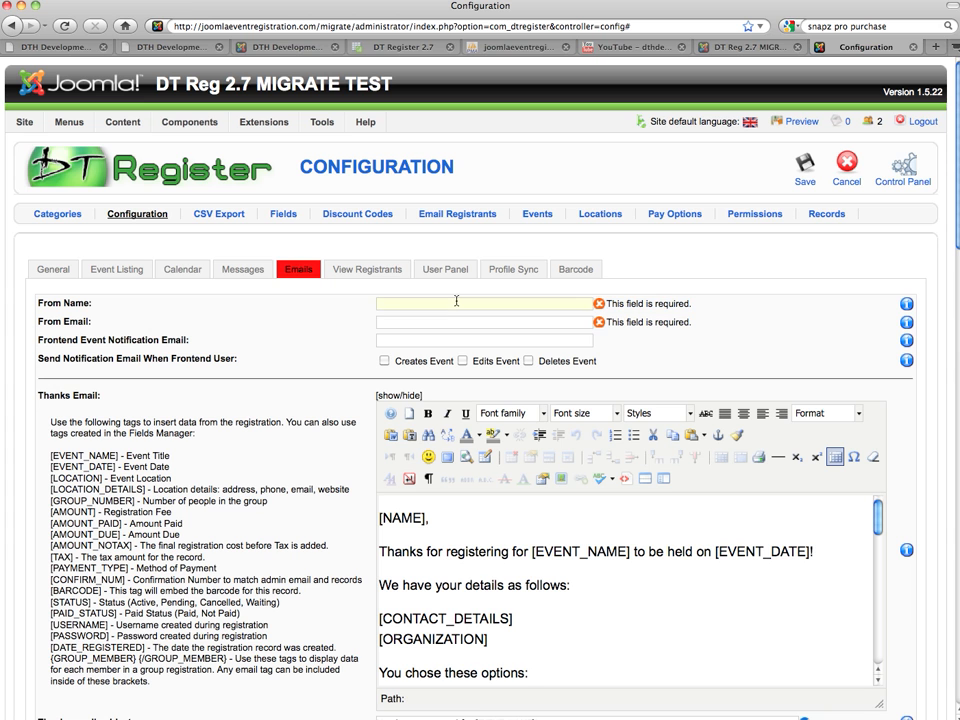
{"action": "type", "text": "DT Test"}
{"action": "key", "text": "Tab"}
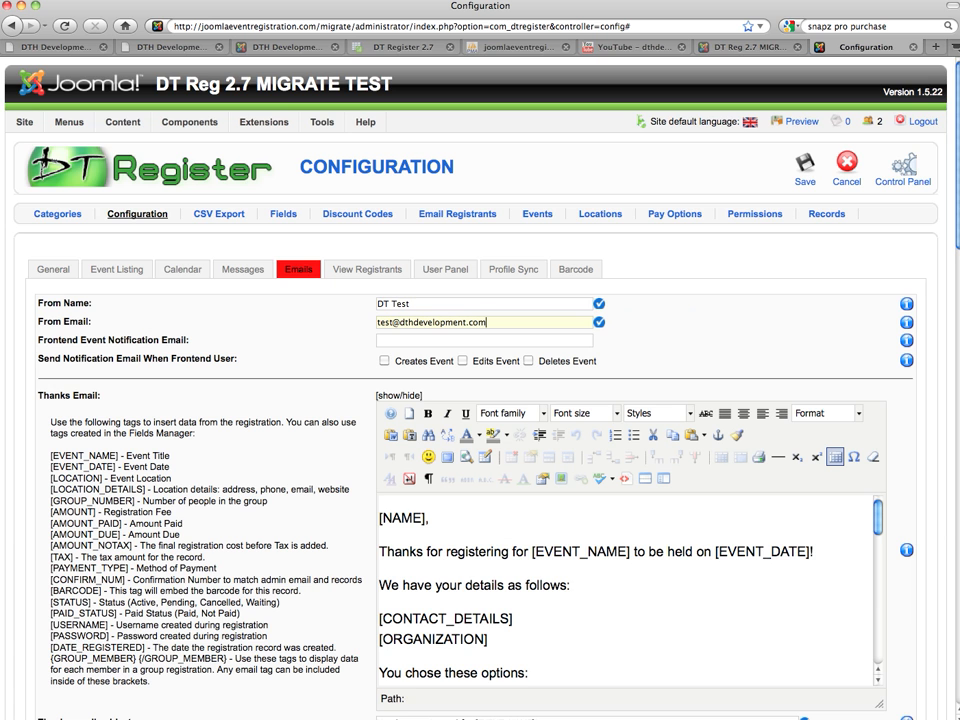
Review the email templates, including the admin notification subject and body
{"action": "scroll", "coordinate": [430, 323], "scroll_direction": "down", "scroll_amount": 5}
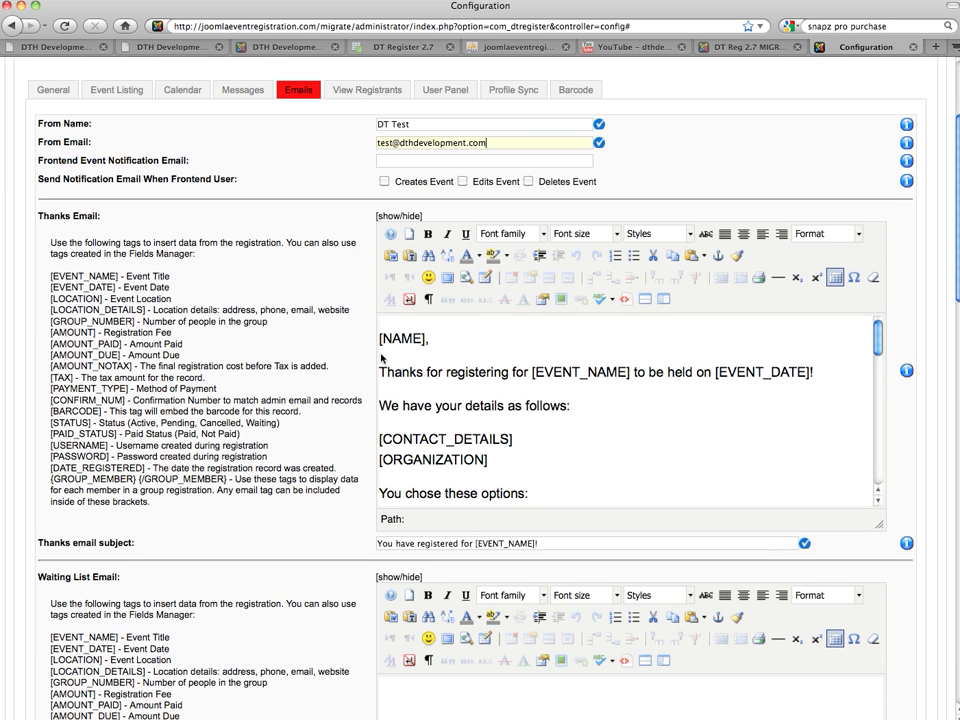
{"action": "scroll", "coordinate": [389, 361], "scroll_direction": "down", "scroll_amount": 2}
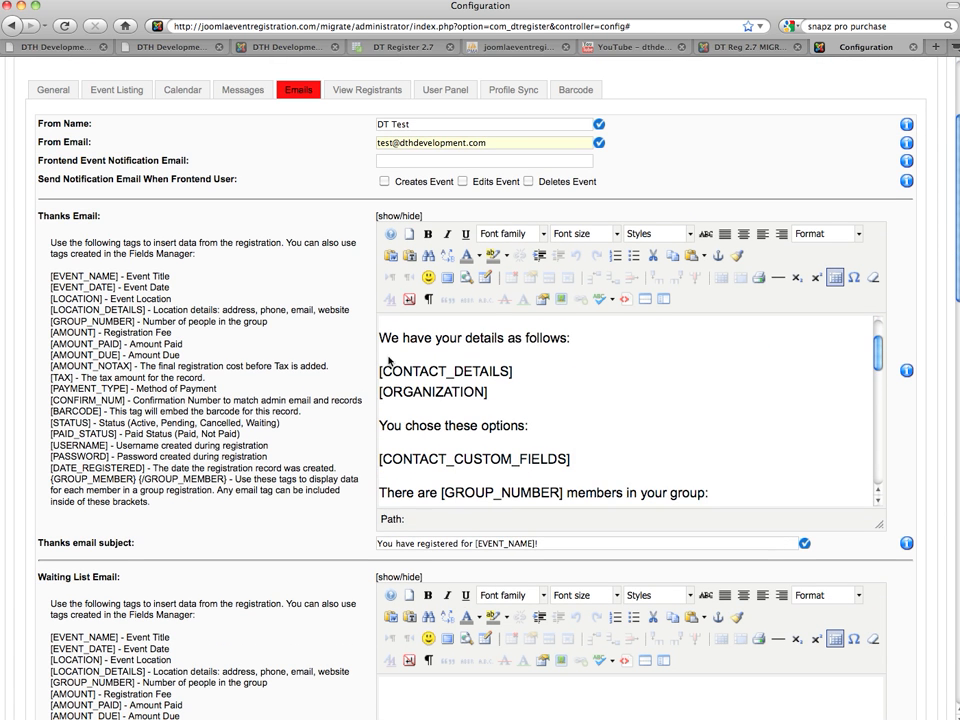
{"action": "scroll", "coordinate": [227, 322], "scroll_direction": "down", "scroll_amount": 2}
{"action": "scroll", "coordinate": [227, 322], "scroll_direction": "down", "scroll_amount": 9}
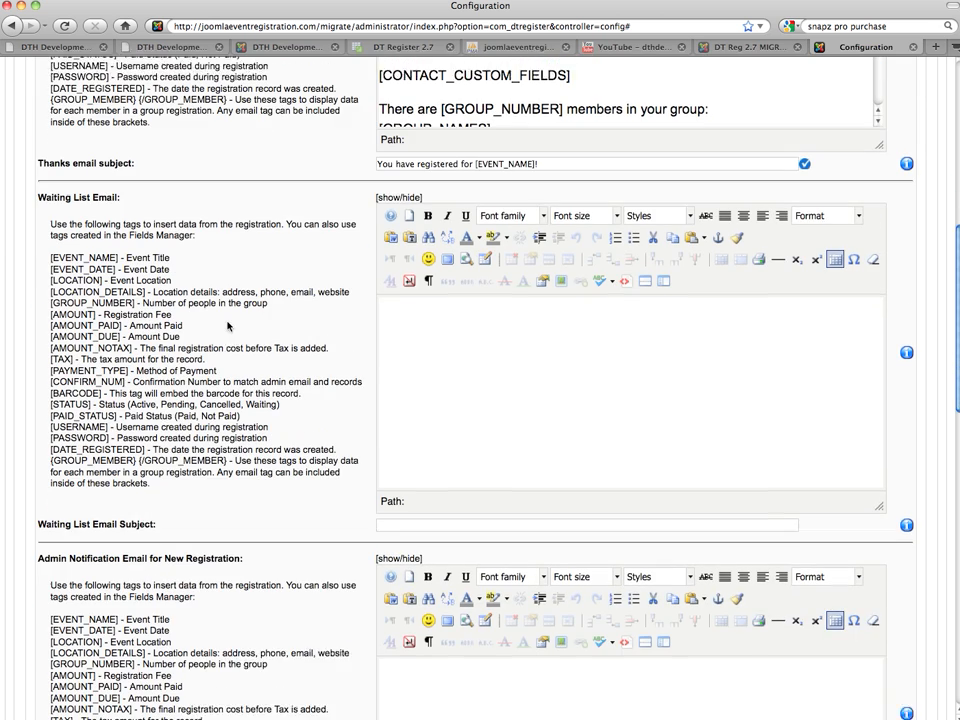
{"action": "scroll", "coordinate": [455, 470], "scroll_direction": "down", "scroll_amount": 4}
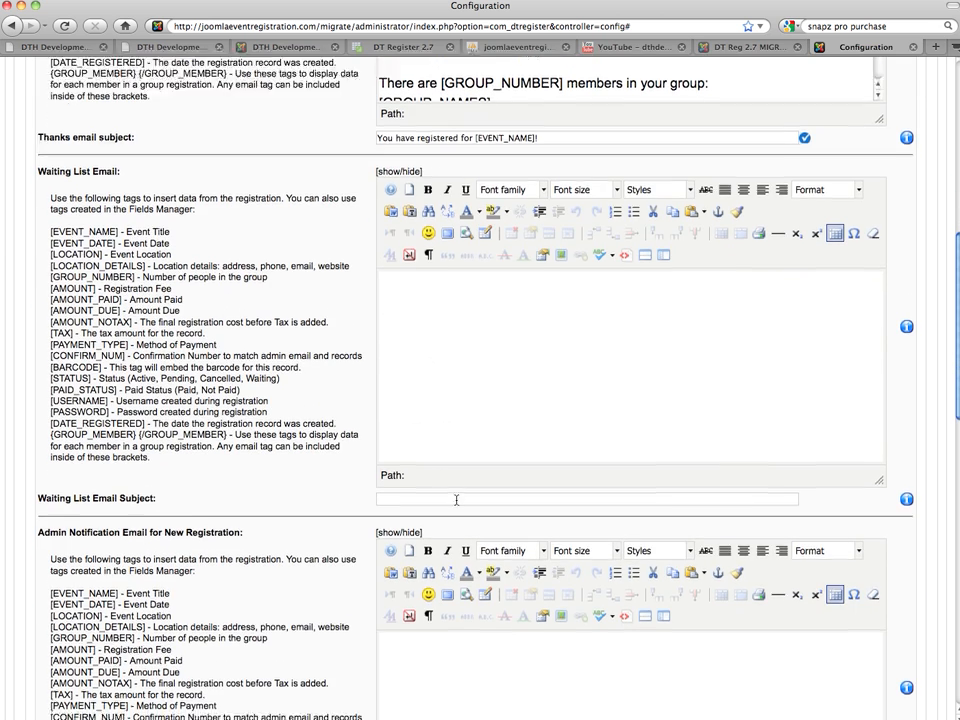
{"action": "double_click", "coordinate": [52, 399]}
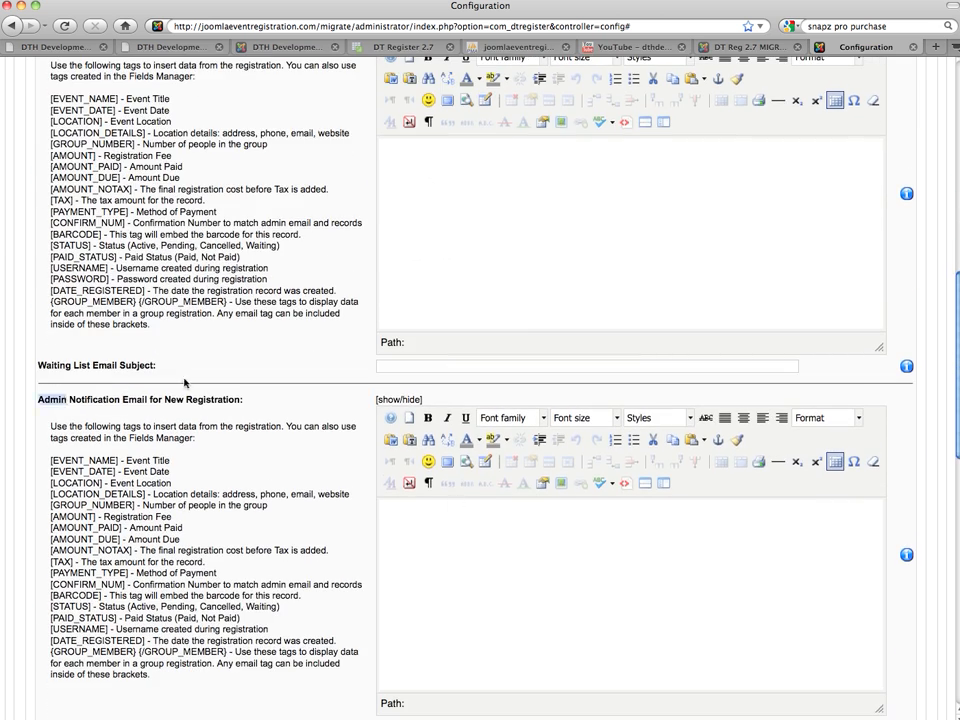
{"action": "scroll", "coordinate": [276, 304], "scroll_direction": "down", "scroll_amount": 8}
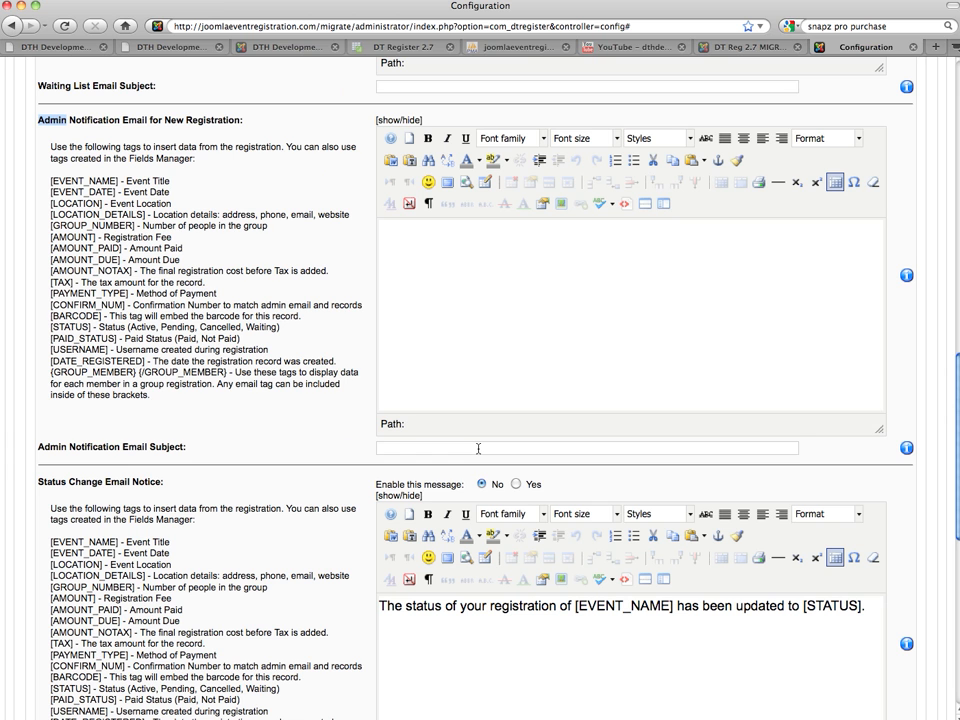
{"action": "left_click", "coordinate": [478, 448]}
{"action": "left_click", "coordinate": [478, 318]}
{"action": "scroll", "coordinate": [284, 310], "scroll_direction": "down", "scroll_amount": 5}
{"action": "scroll", "coordinate": [284, 310], "scroll_direction": "up", "scroll_amount": 15}
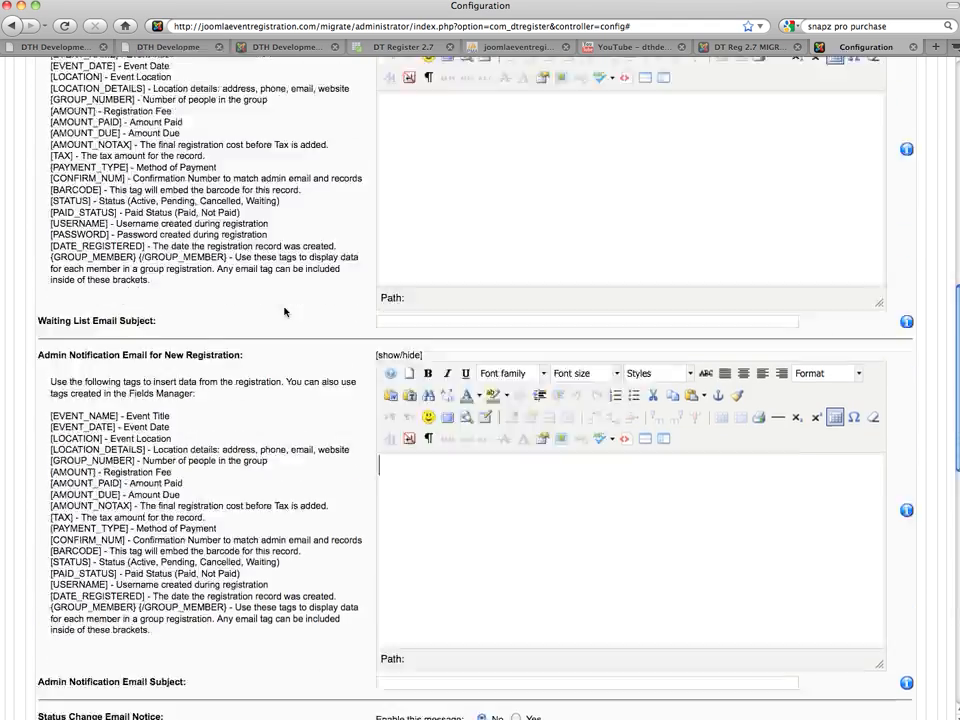
{"action": "scroll", "coordinate": [331, 484], "scroll_direction": "up", "scroll_amount": 5}
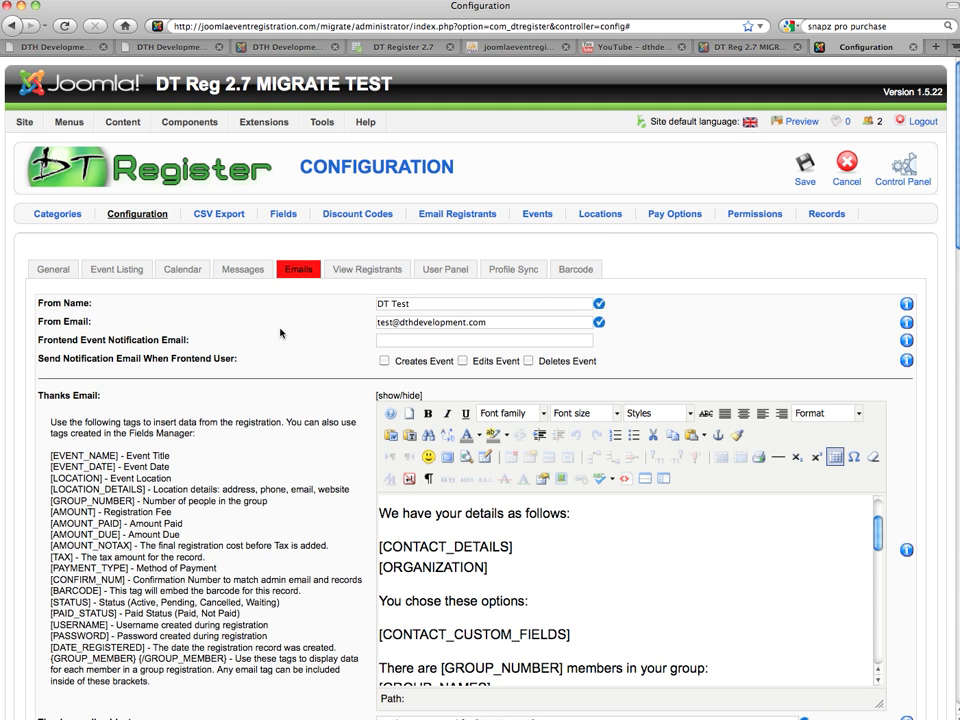
Save the DT Register email configuration
{"action": "left_click", "coordinate": [819, 163]}
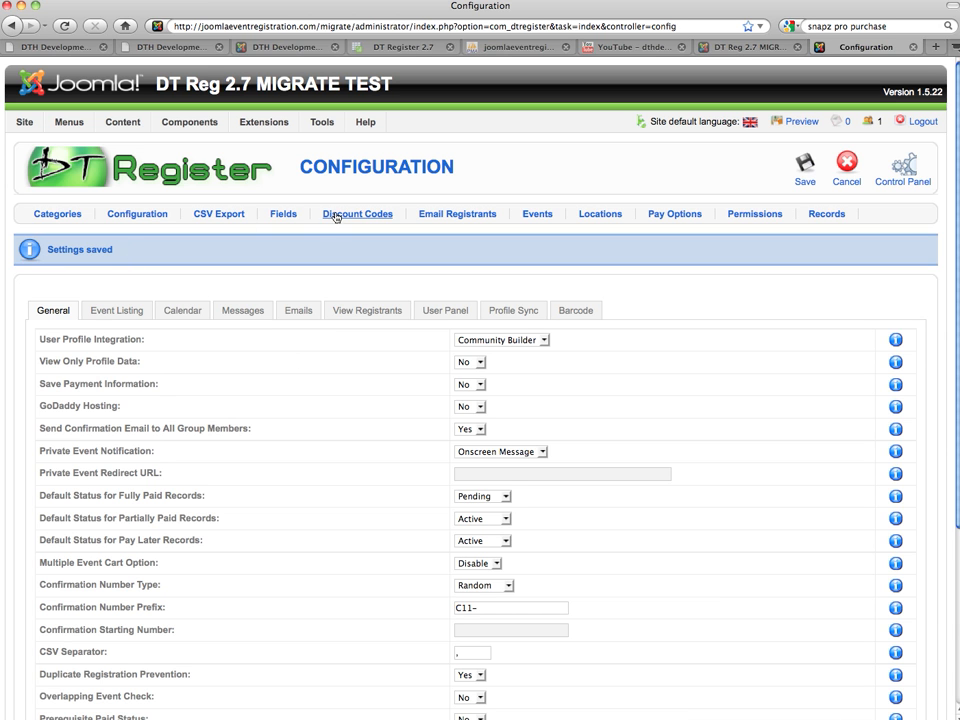
Open Field Management to view the migrated registration fields
{"action": "left_click", "coordinate": [285, 215]}
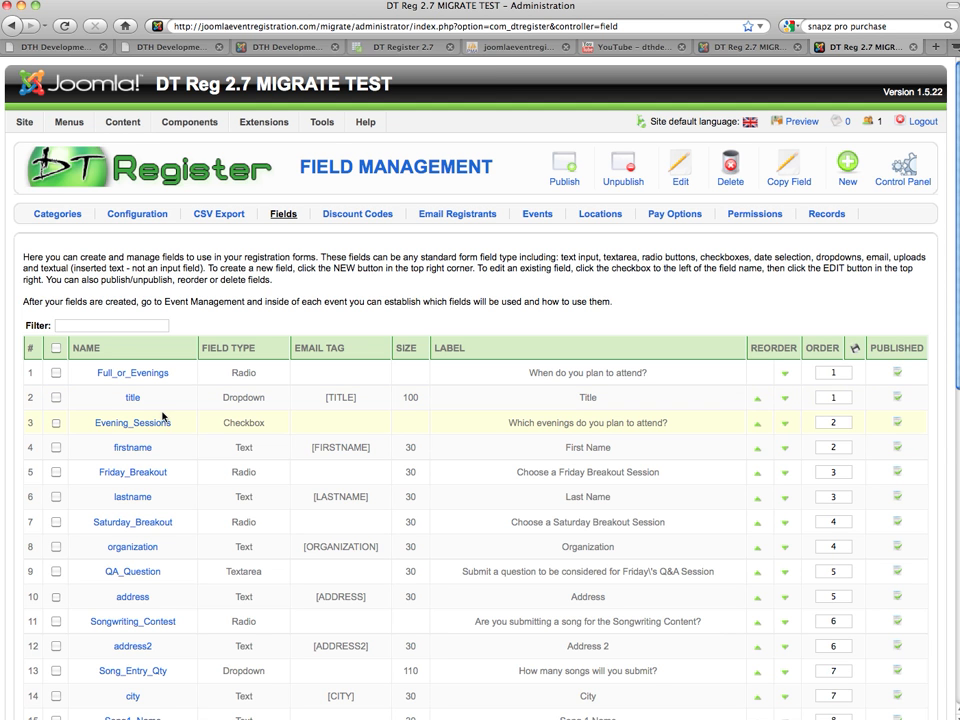
Open Event Management and check the published Converge 2011 event
{"action": "left_click", "coordinate": [541, 216]}
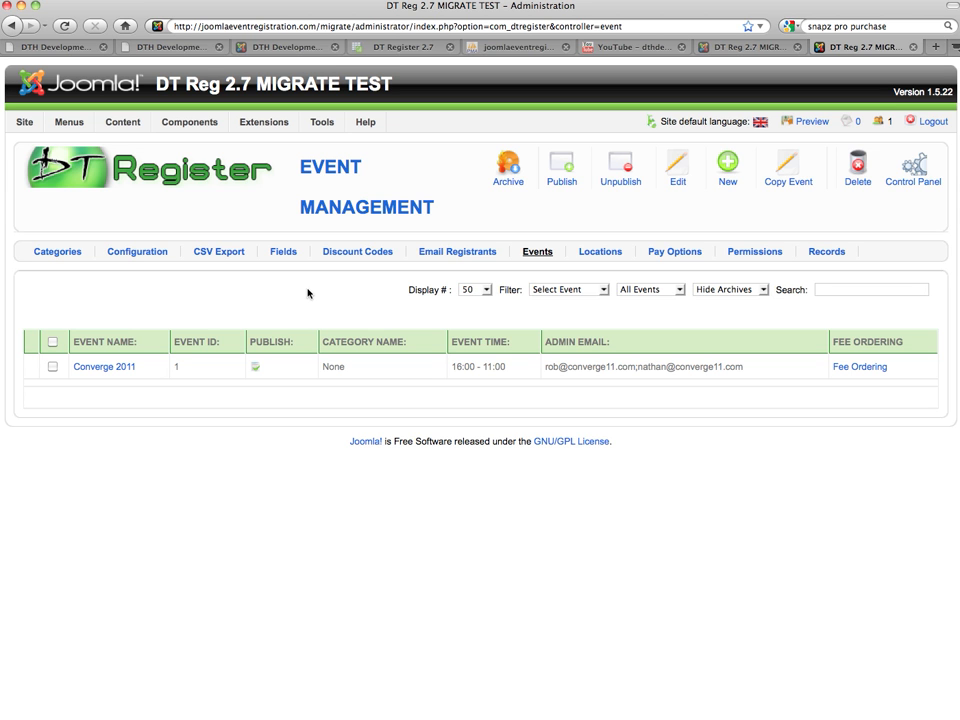
Return to the DT Register control panel showing version 2.7.3
{"action": "left_click", "coordinate": [901, 182]}
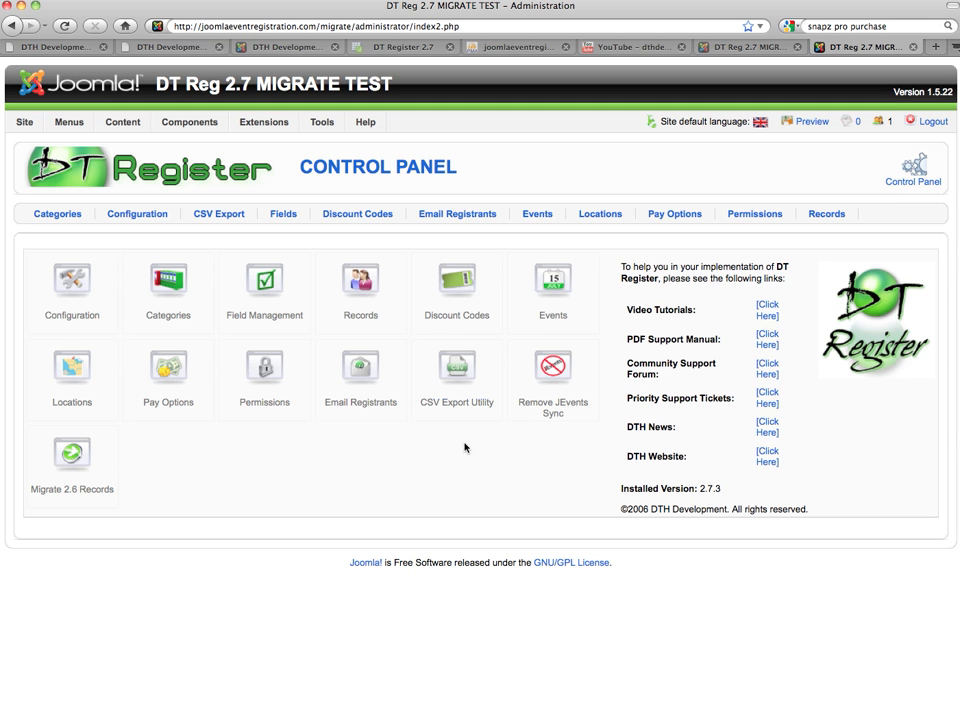
In the Extension Manager, browse installed modules and plugins to find DT Register Acajoom Subscriber and MyScript
{"action": "mouse_move", "coordinate": [263, 122]}
{"action": "left_click", "coordinate": [267, 145]}
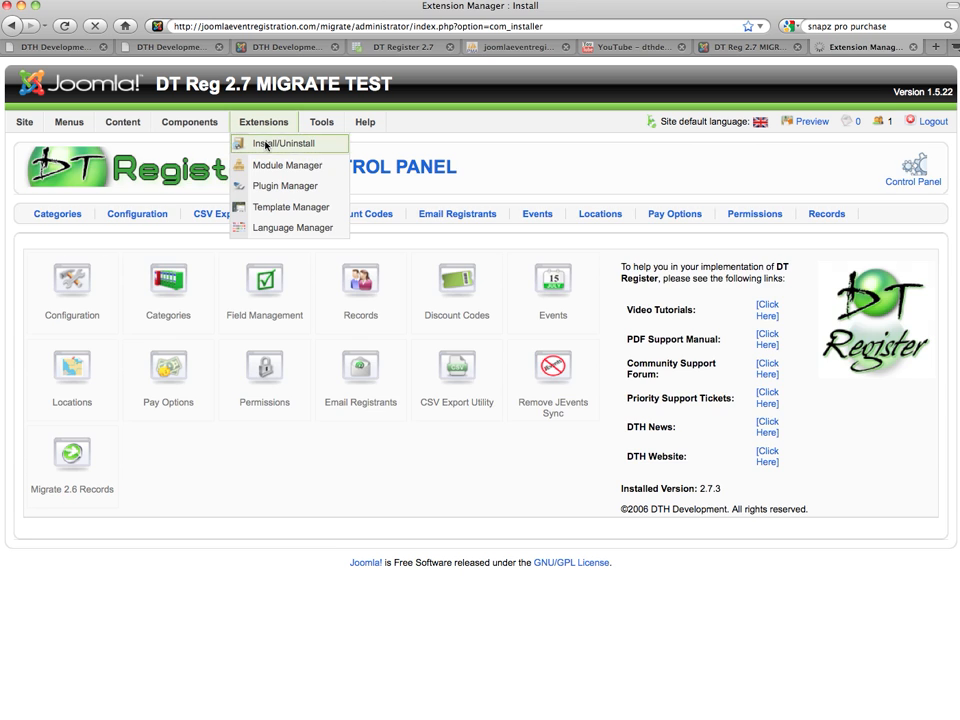
{"action": "left_click", "coordinate": [183, 216]}
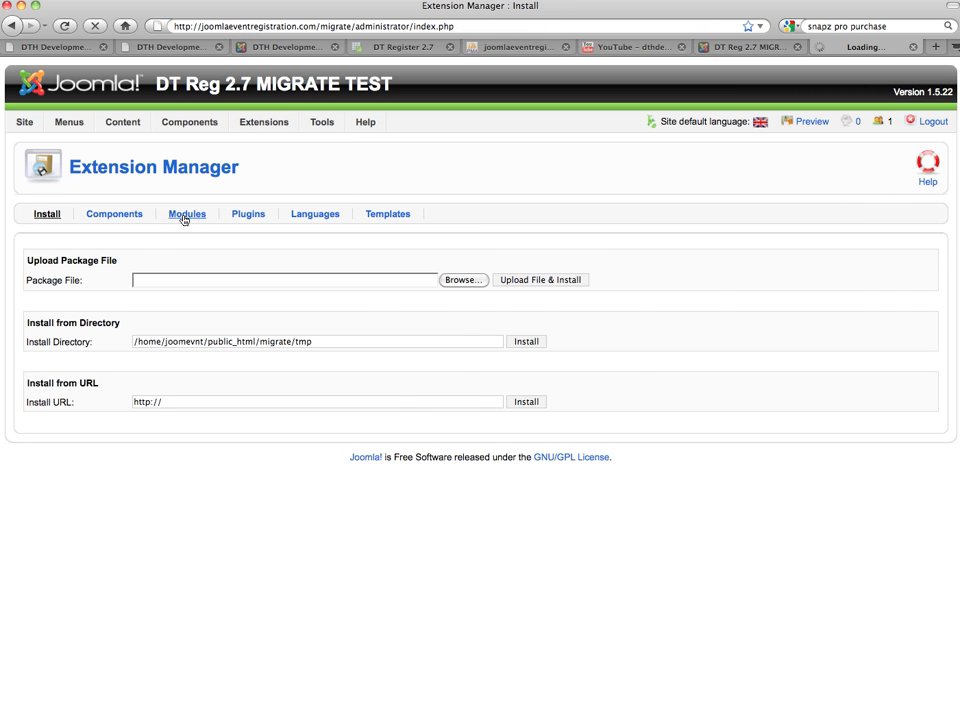
{"action": "left_click", "coordinate": [250, 215]}
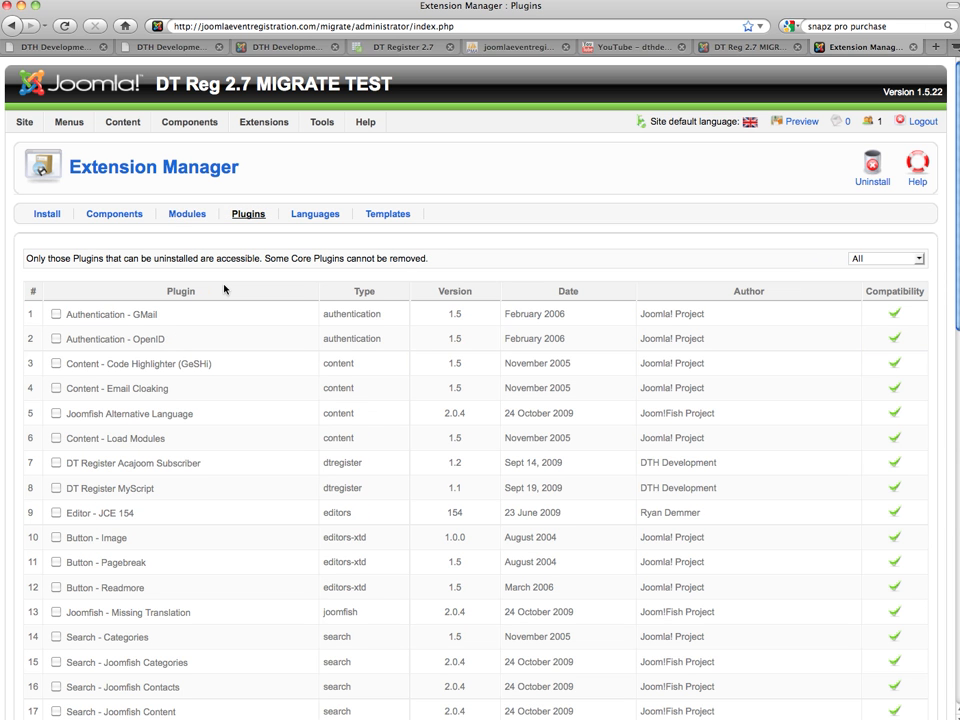
{"action": "scroll", "coordinate": [208, 465], "scroll_direction": "down", "scroll_amount": 3}
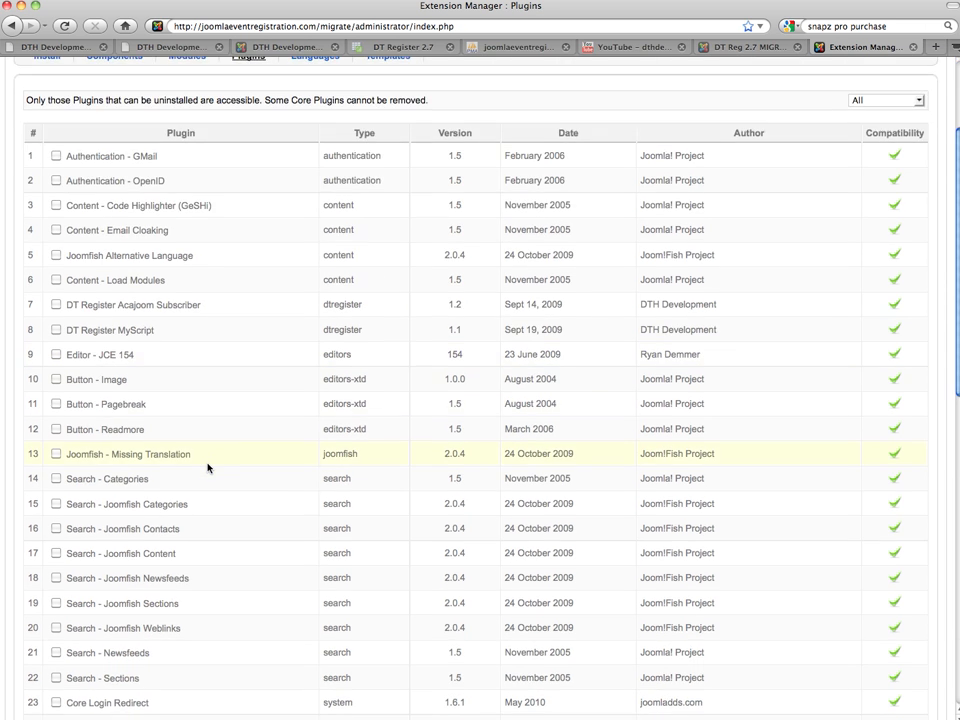
{"action": "scroll", "coordinate": [208, 467], "scroll_direction": "down", "scroll_amount": 3}
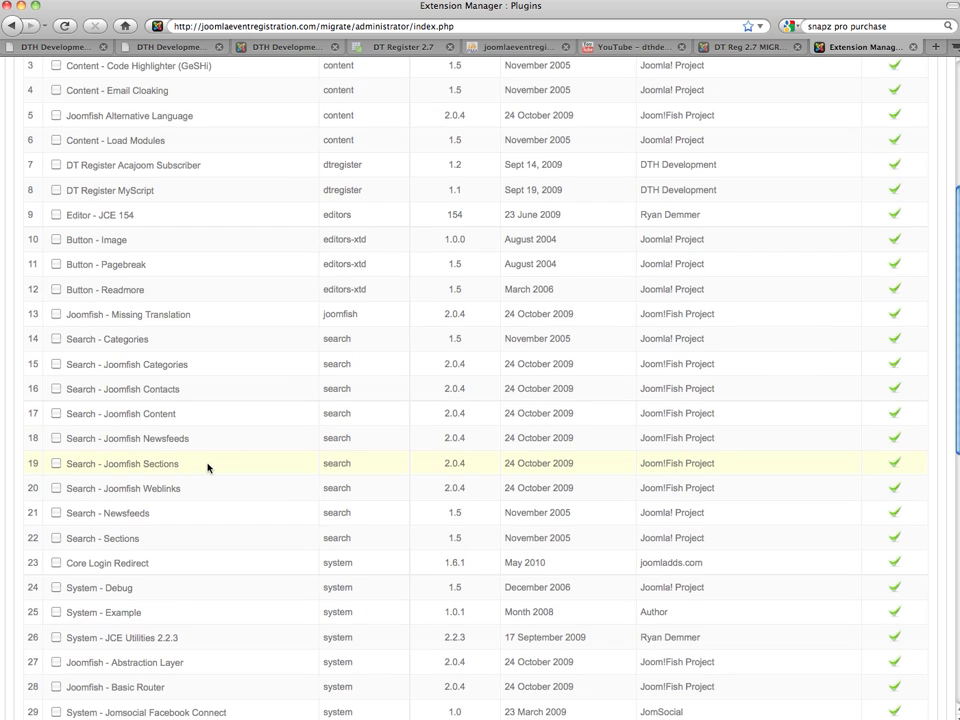
{"action": "scroll", "coordinate": [208, 467], "scroll_direction": "up", "scroll_amount": 6}
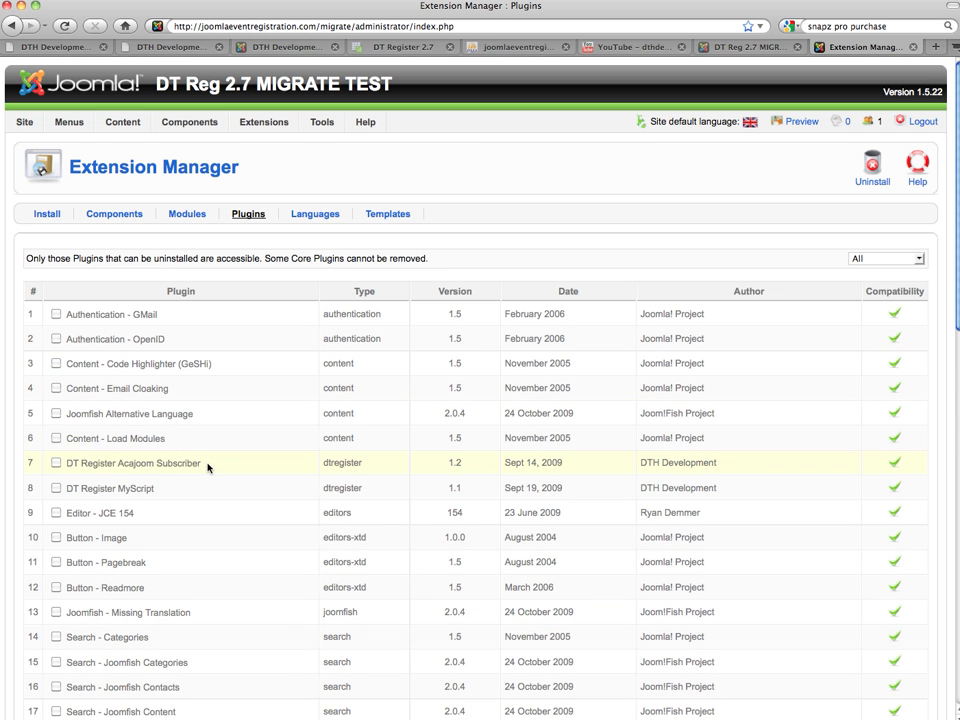